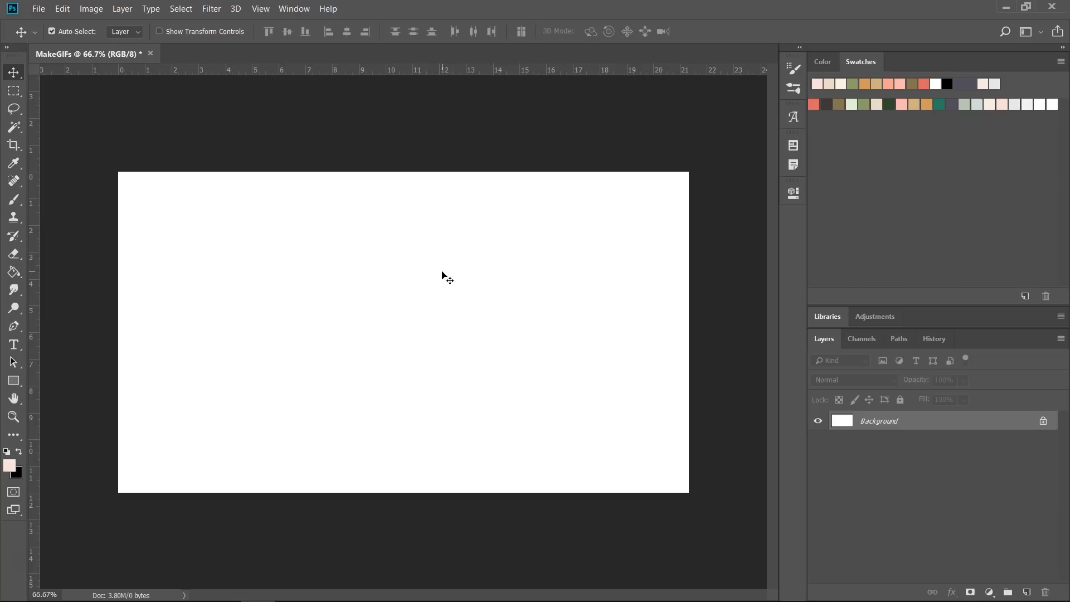
- Unlock the Background layer into Layer 0 and paint-bucket fill the canvas light peach
{"action": "left_click", "coordinate": [447, 266]}
{"action": "left_click", "coordinate": [294, 9]}
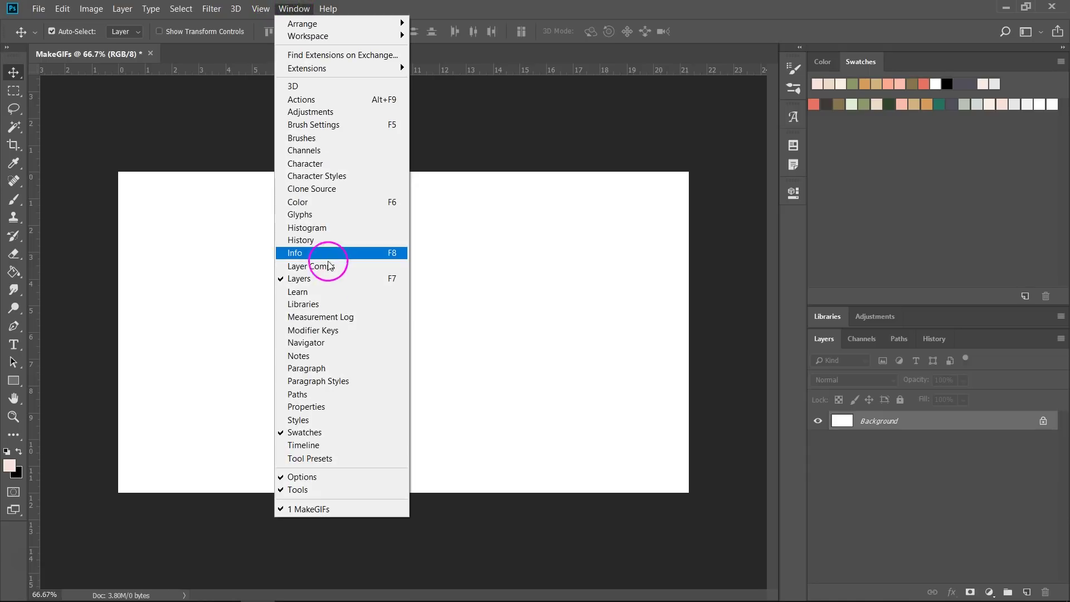
{"action": "left_click", "coordinate": [327, 280]}
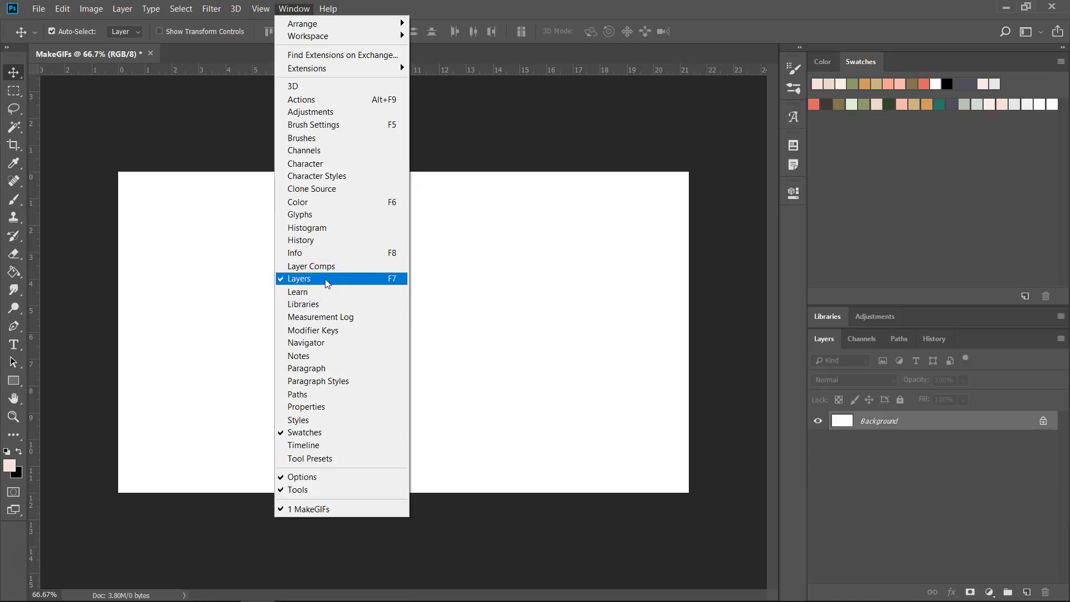
{"action": "left_click", "coordinate": [326, 279]}
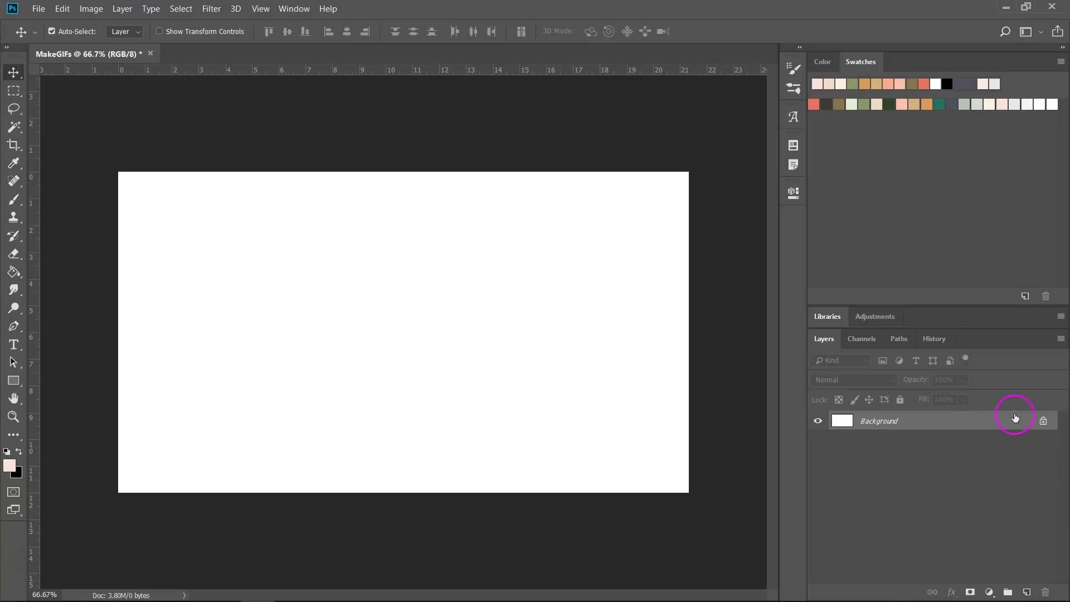
{"action": "left_click", "coordinate": [1043, 424]}
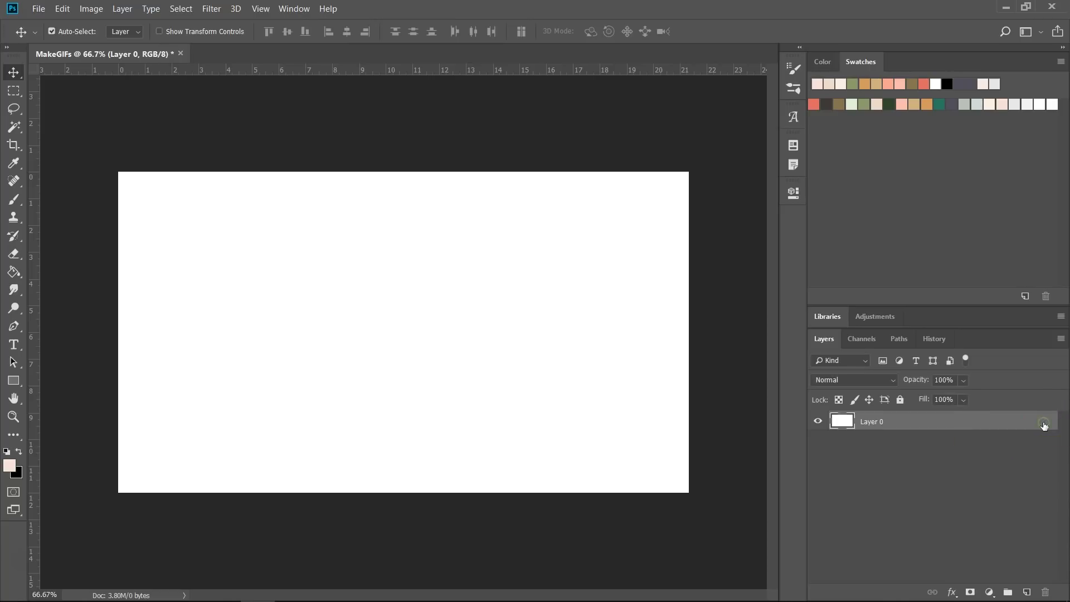
{"action": "left_click", "coordinate": [15, 271]}
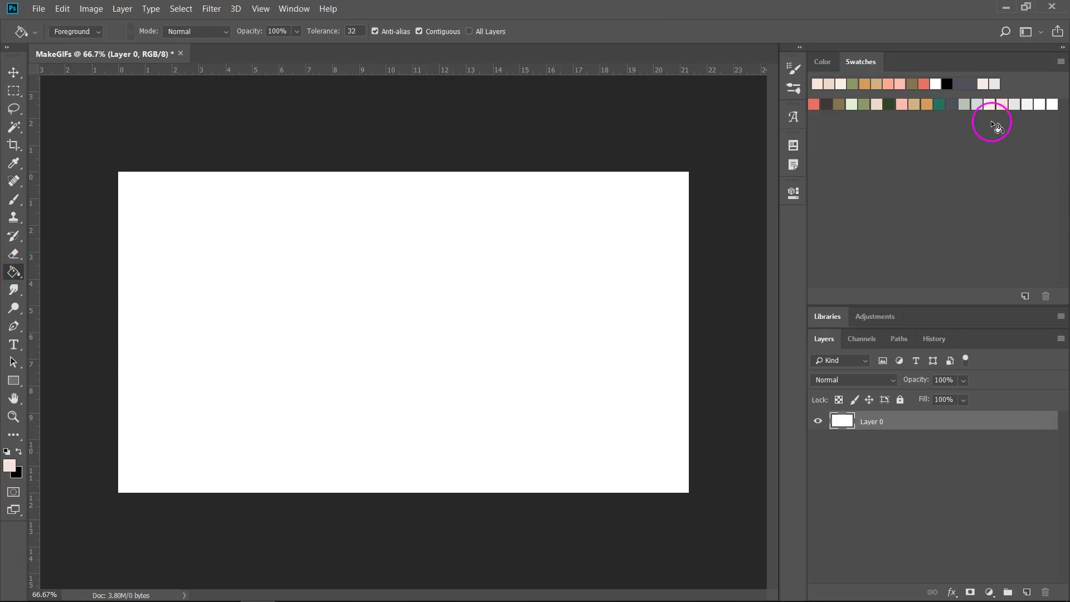
{"action": "left_click", "coordinate": [405, 224]}
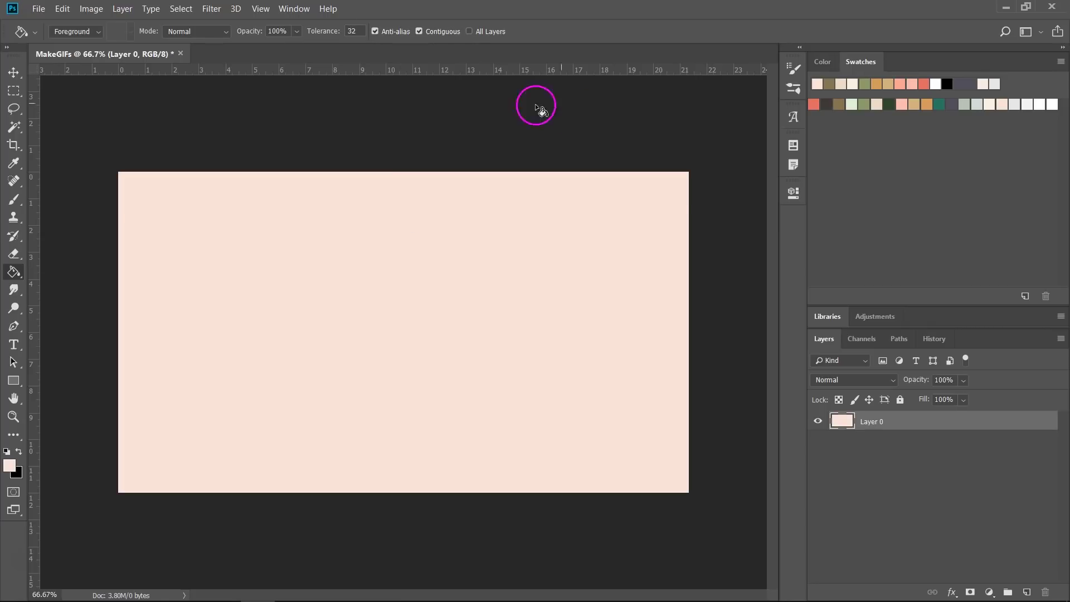
- Add olive-brown 'how to make' text in the upper canvas and centre it
{"action": "left_click", "coordinate": [16, 345]}
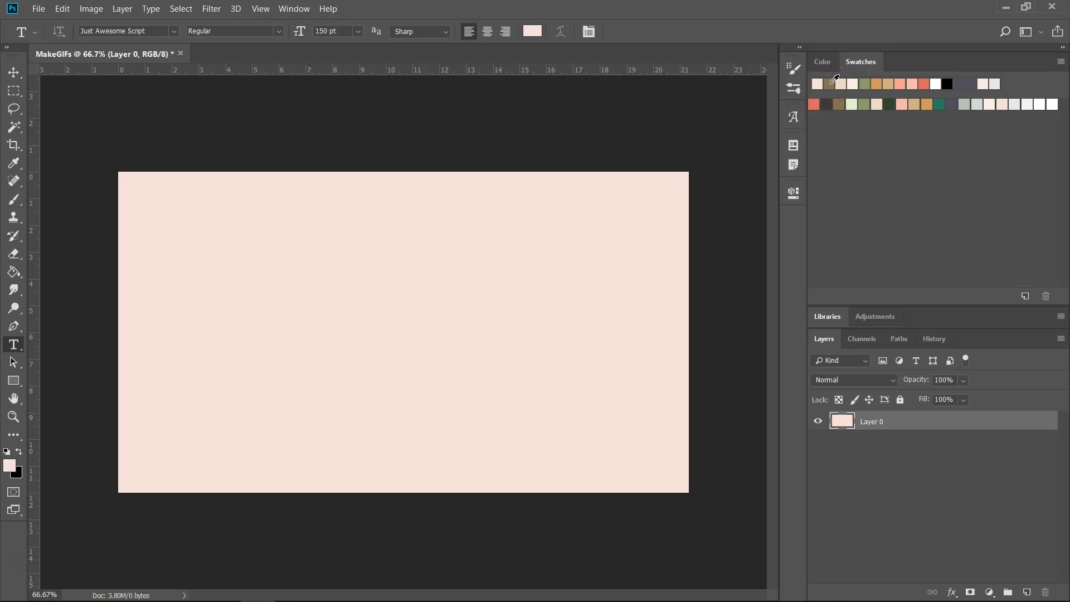
{"action": "left_click", "coordinate": [835, 83]}
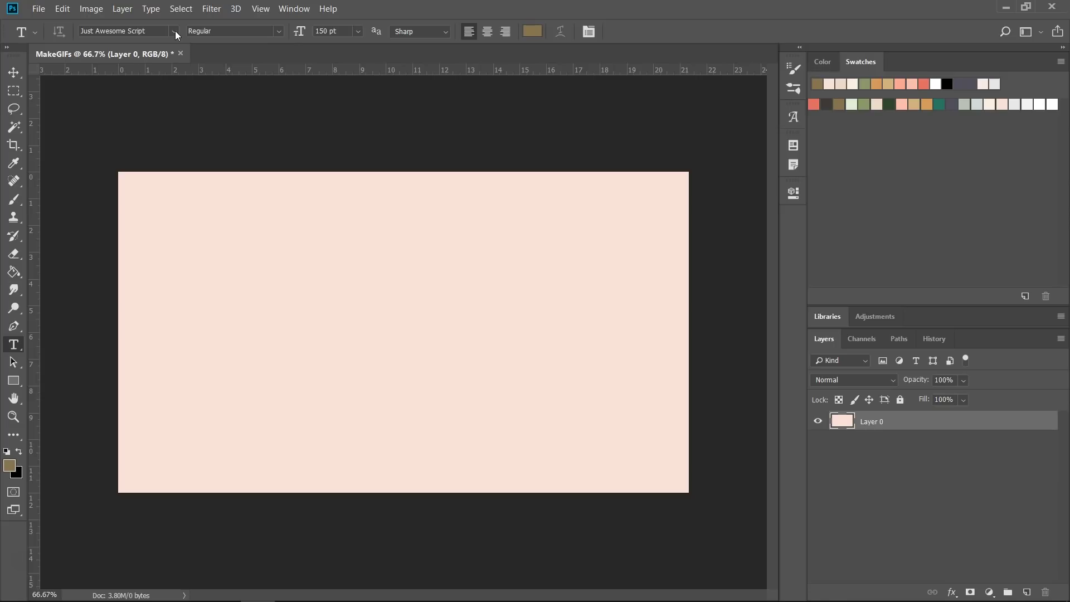
{"action": "left_click", "coordinate": [326, 248]}
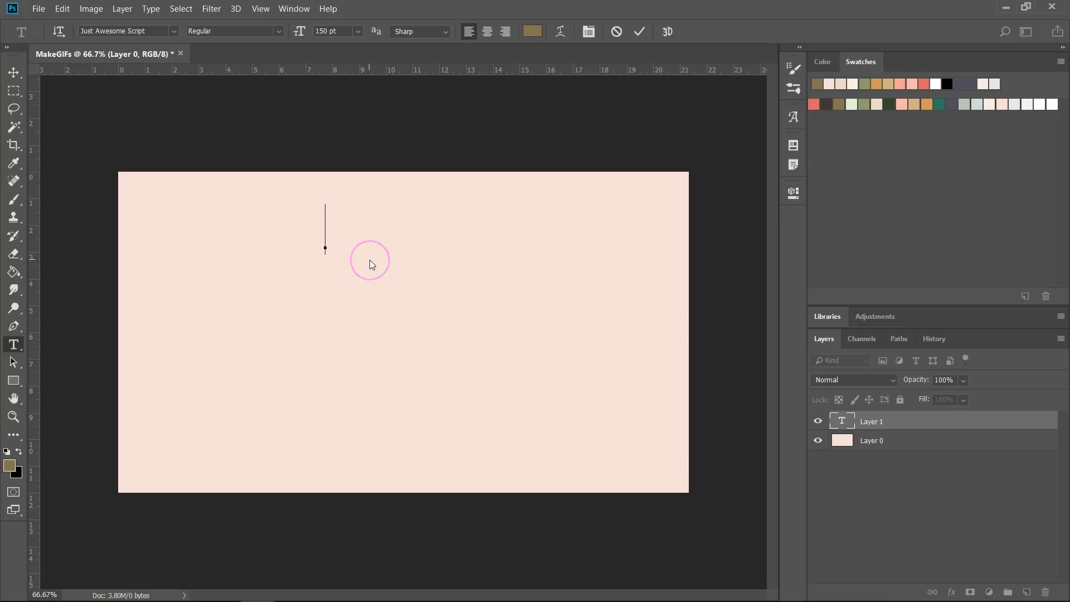
{"action": "type", "text": "how to make"}
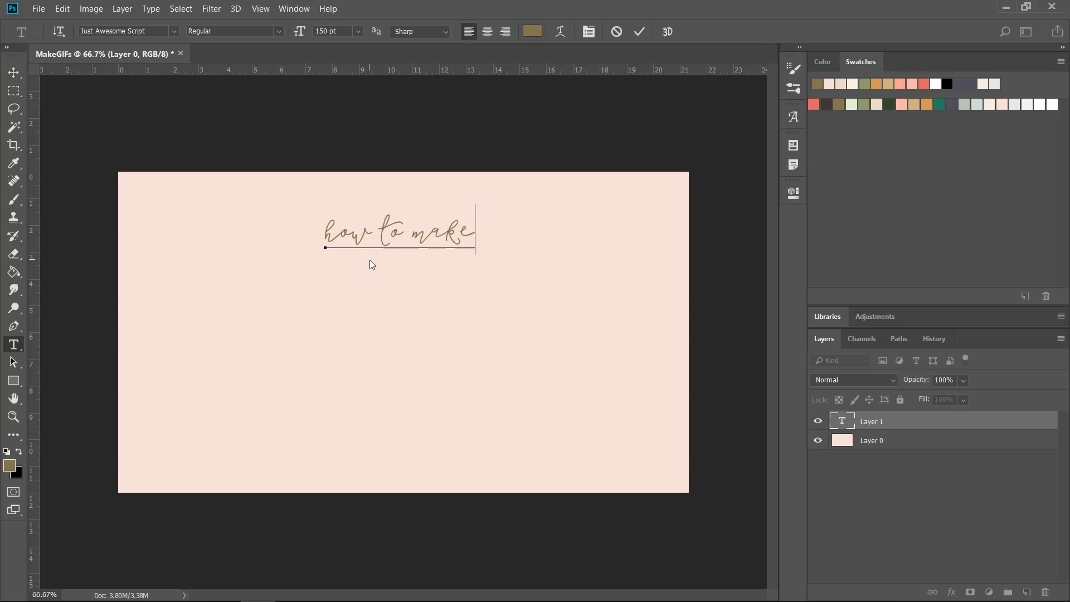
{"action": "type", "text": "v"}
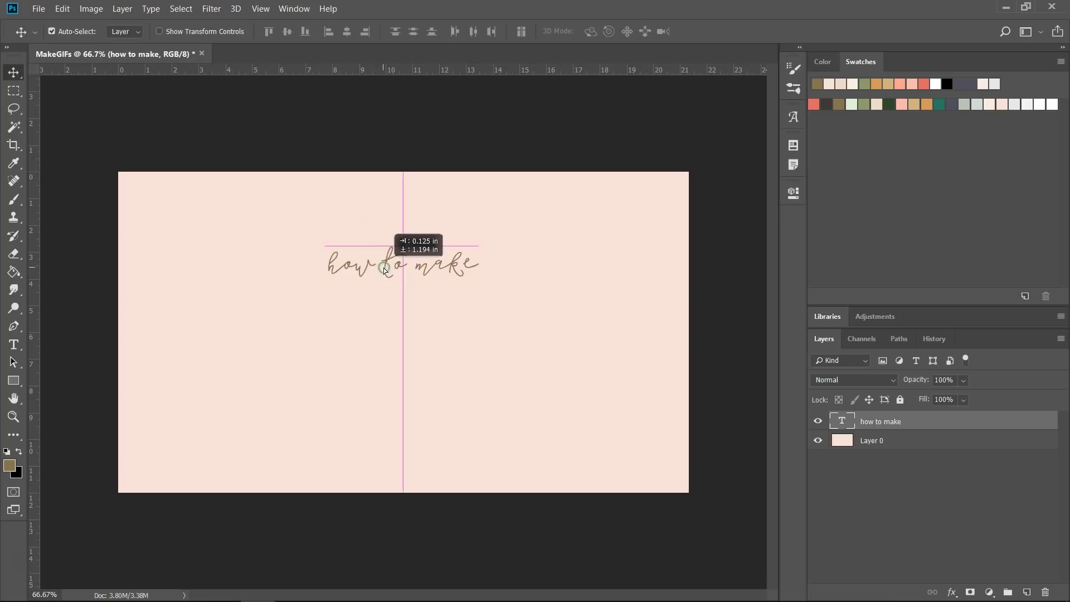
{"action": "left_click_drag", "start_coordinate": [399, 232], "coordinate": [403, 258]}
{"action": "key", "text": "t"}
- Add a 'GIFS' text line below 'how to make' in Just Awesome Regular at 300 pt
{"action": "left_click", "coordinate": [178, 34]}
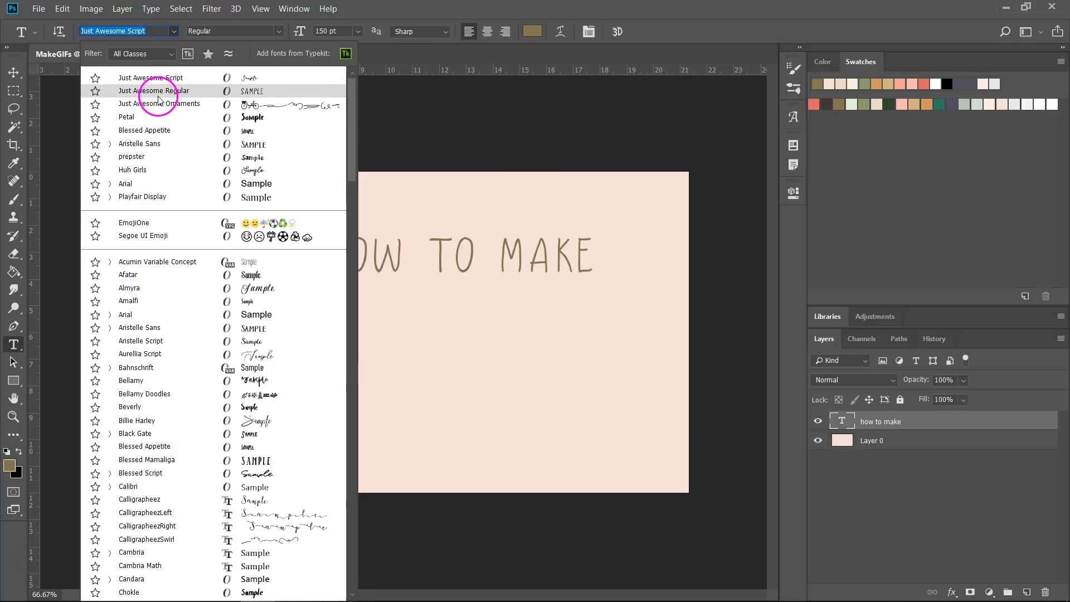
{"action": "key", "text": "Escape"}
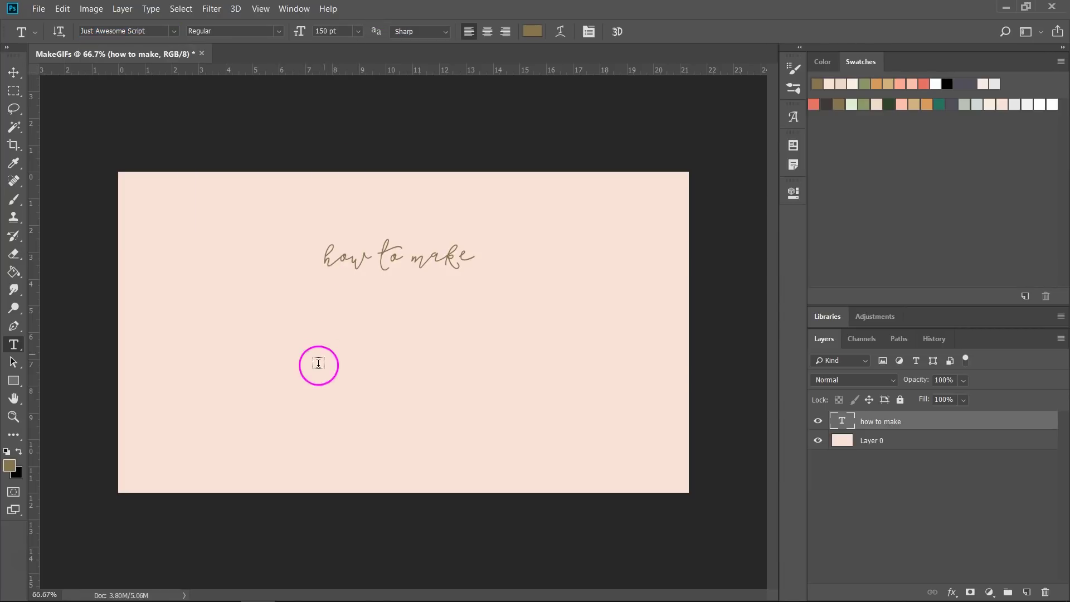
{"action": "left_click", "coordinate": [338, 328]}
{"action": "left_click", "coordinate": [174, 31]}
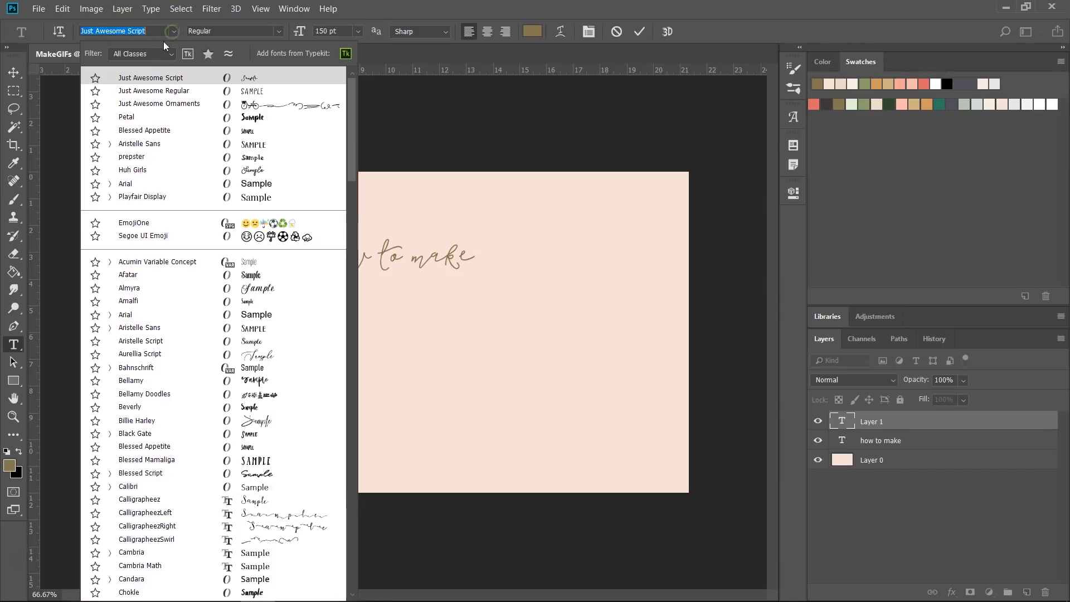
{"action": "left_click", "coordinate": [142, 84]}
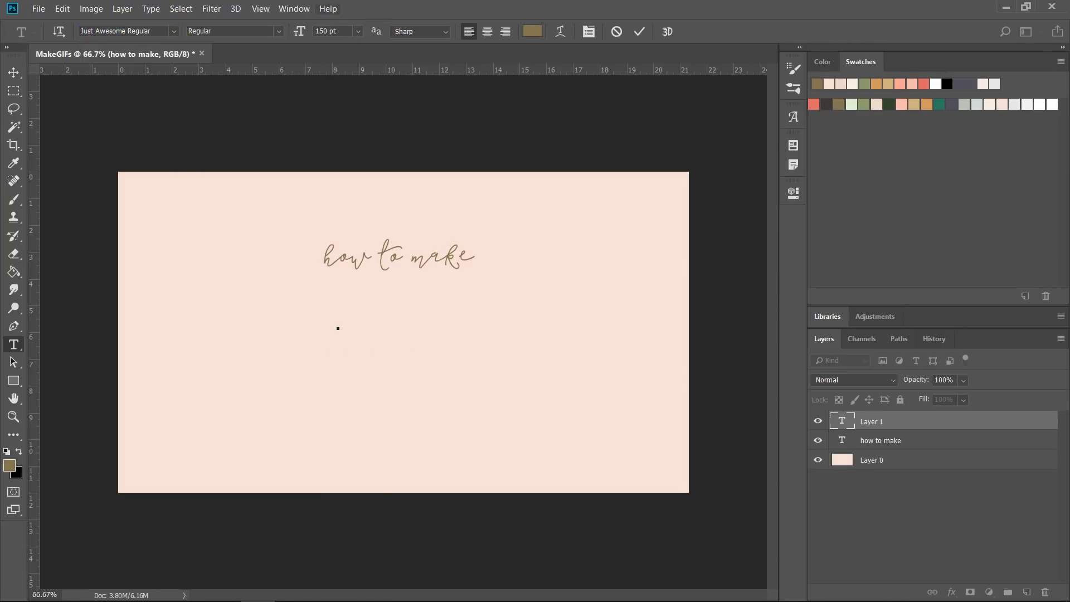
{"action": "left_click", "coordinate": [316, 31]}
{"action": "type", "text": "300"}
{"action": "left_click", "coordinate": [339, 321]}
{"action": "type", "text": "GIF"}
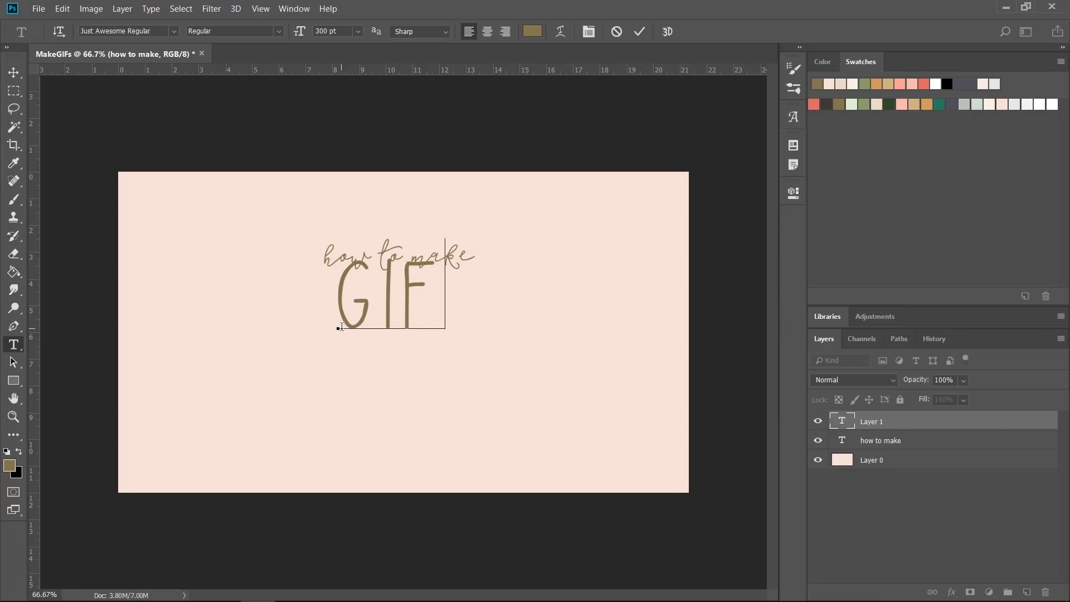
{"action": "type", "text": "S"}
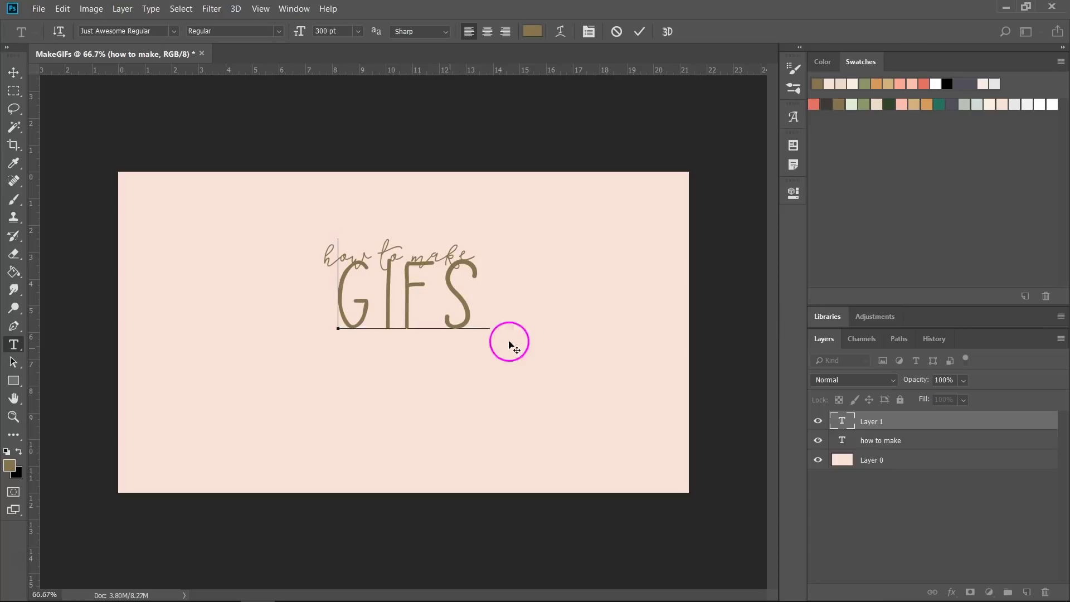
- Centre GIFS below 'how to make' and apply Faux Bold to all its letters
{"action": "double_click", "coordinate": [510, 345]}
{"action": "left_click", "coordinate": [14, 73]}
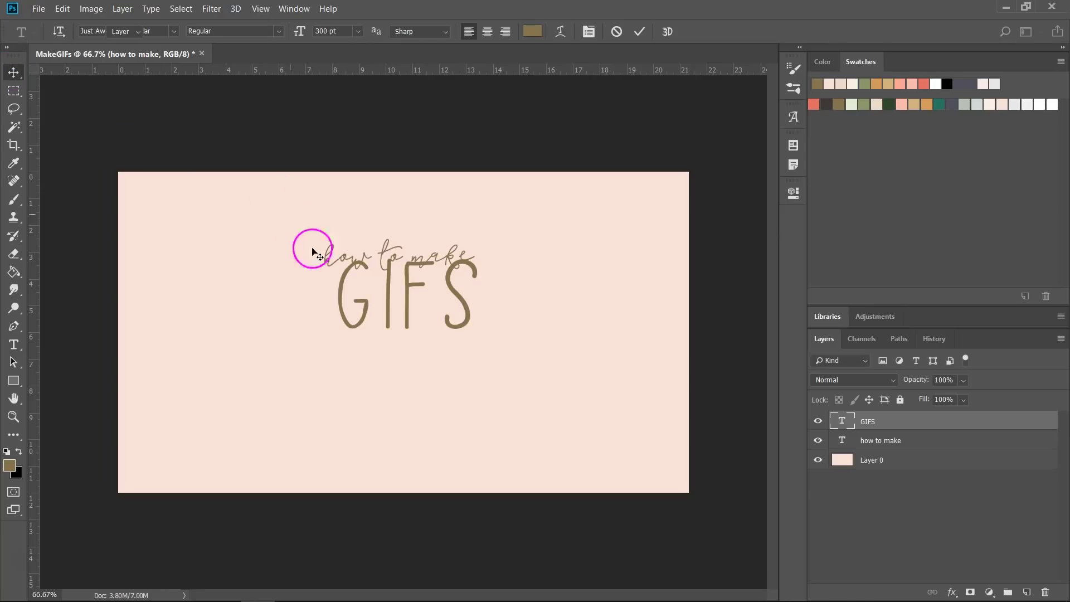
{"action": "left_click_drag", "start_coordinate": [355, 333], "coordinate": [335, 353]}
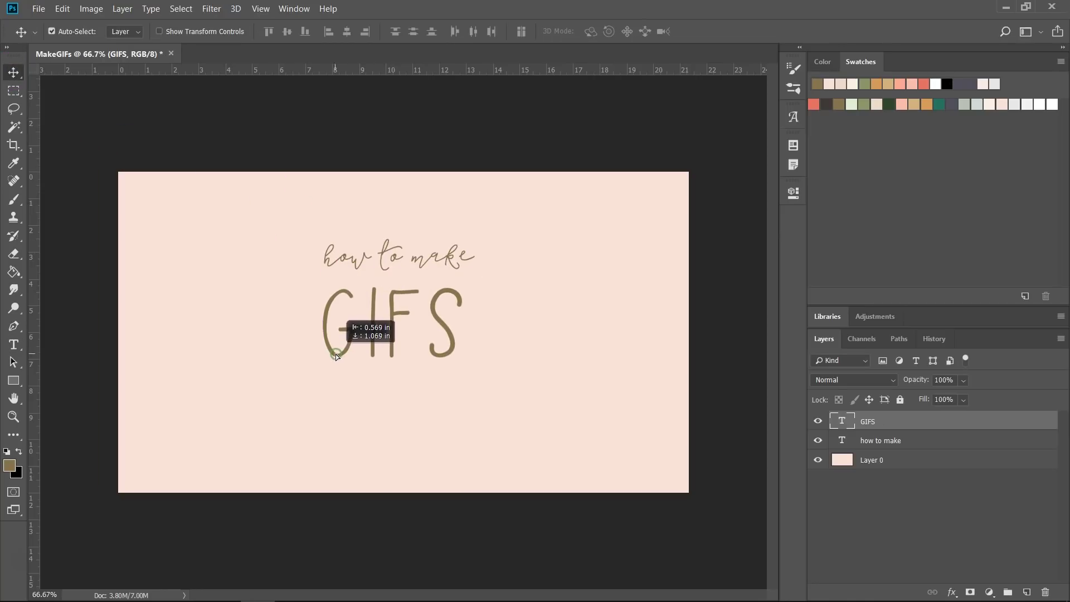
{"action": "left_click", "coordinate": [12, 345]}
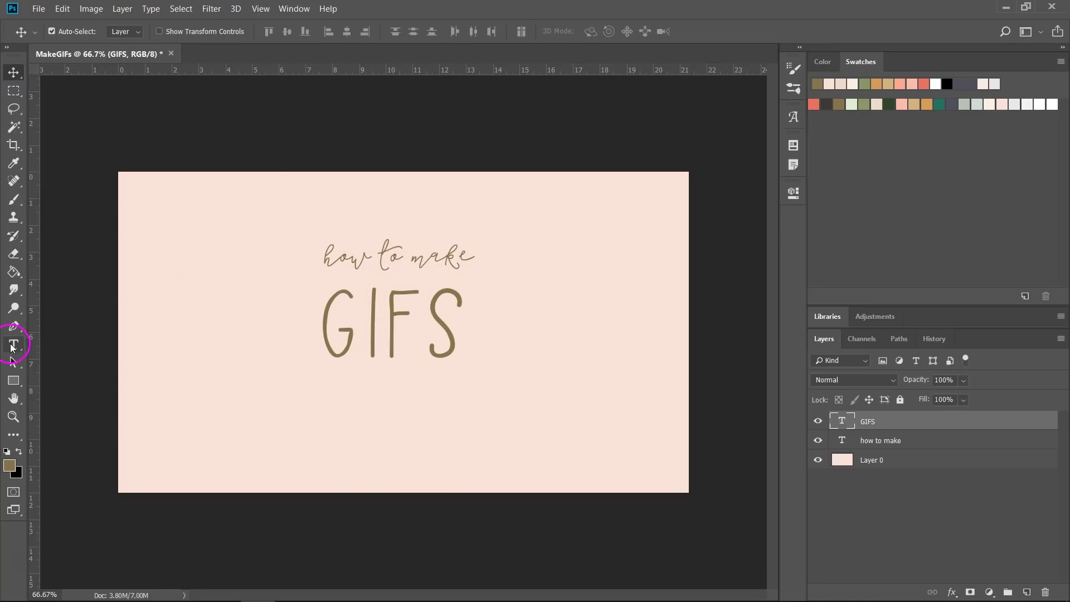
{"action": "left_click", "coordinate": [402, 347]}
{"action": "left_click_drag", "start_coordinate": [469, 326], "coordinate": [312, 331]}
{"action": "left_click", "coordinate": [589, 31]}
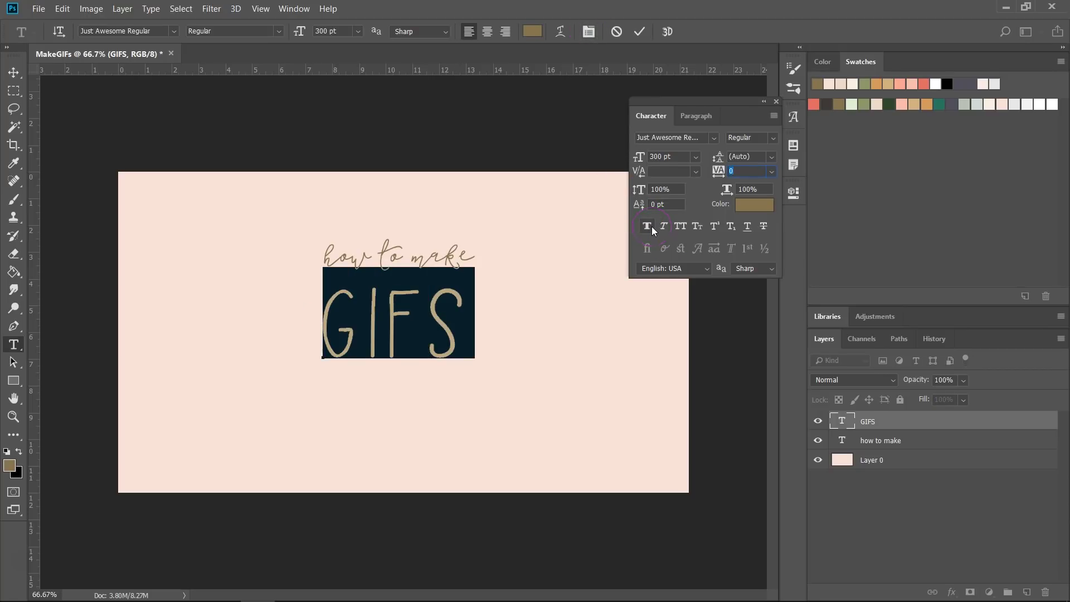
{"action": "left_click", "coordinate": [647, 226]}
{"action": "left_click", "coordinate": [776, 101]}
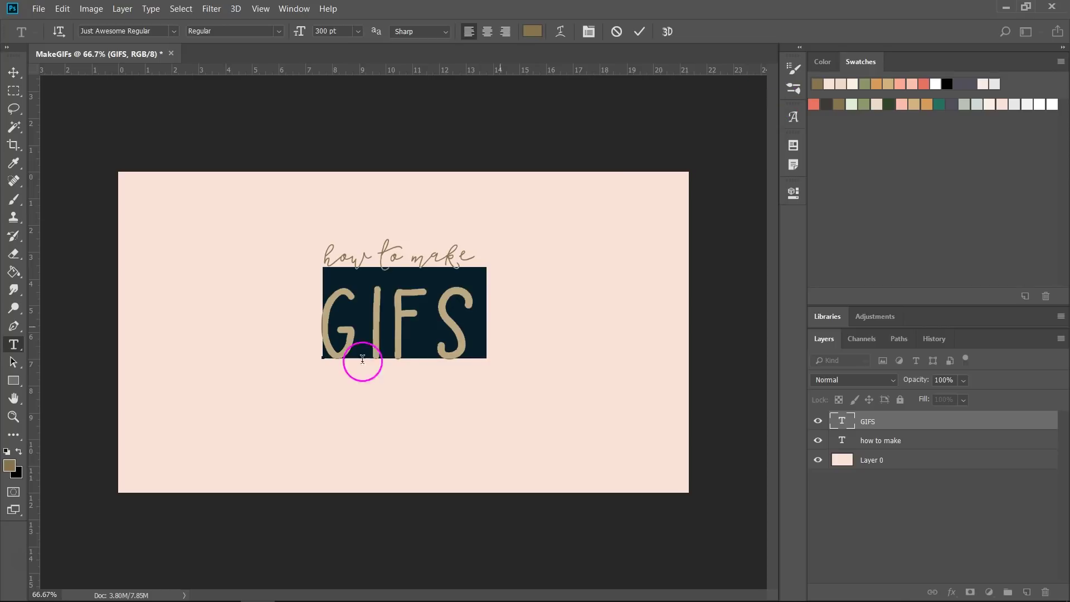
- Shrink the final S of GIFS to 200 pt
{"action": "left_click", "coordinate": [393, 335]}
{"action": "left_click_drag", "start_coordinate": [475, 325], "coordinate": [459, 323]}
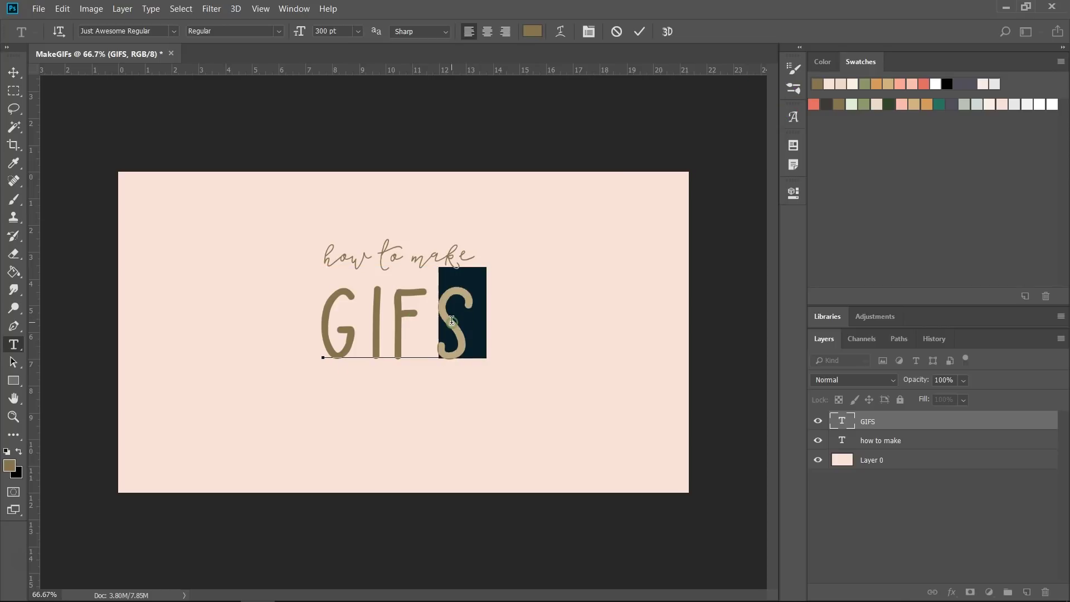
{"action": "left_click", "coordinate": [321, 32]}
{"action": "key", "text": "Return"}
- Commit the GIFS text and begin a new text line beneath it, removing a stray dash
{"action": "key", "text": "v"}
{"action": "left_click", "coordinate": [401, 345]}
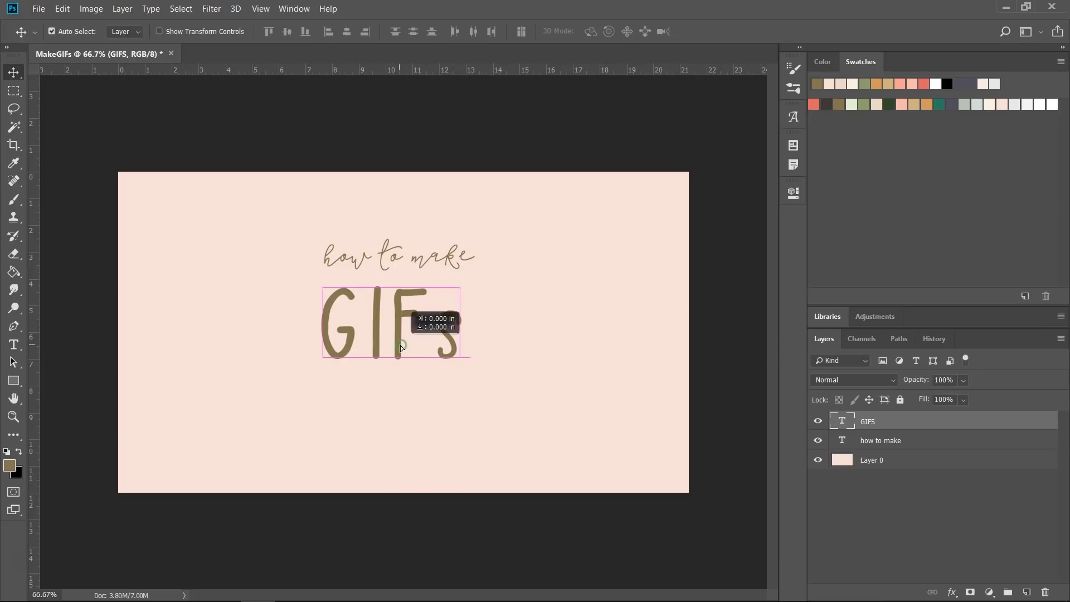
{"action": "key", "text": "t"}
{"action": "left_click", "coordinate": [416, 428]}
{"action": "type", "text": "-"}
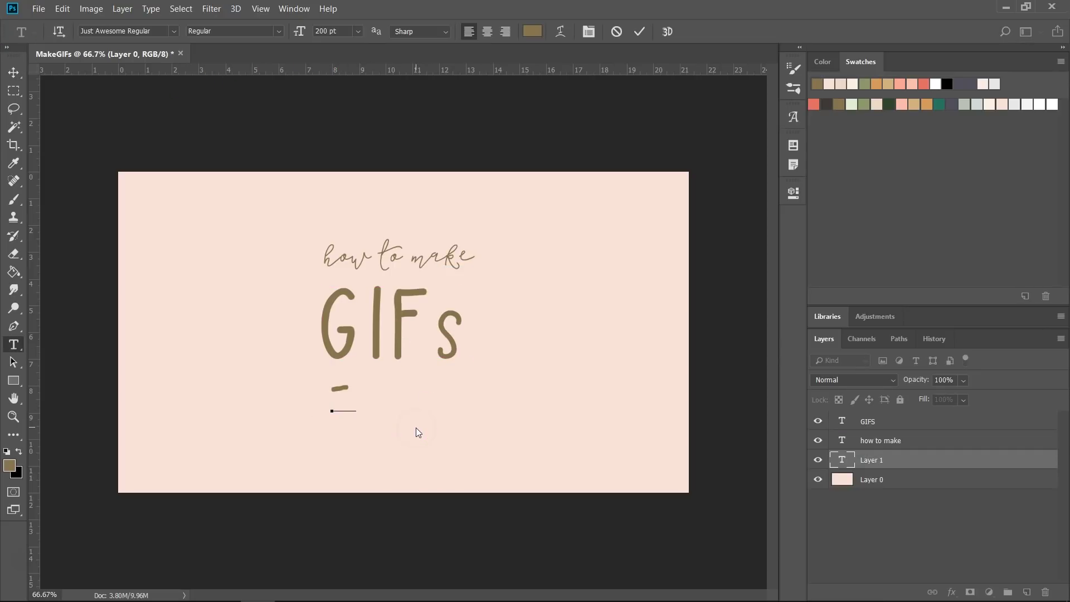
{"action": "key", "text": "BackSpace"}
{"action": "left_click", "coordinate": [324, 31]}
{"action": "left_click_drag", "start_coordinate": [334, 30], "coordinate": [308, 33]}
{"action": "left_click", "coordinate": [589, 31]}
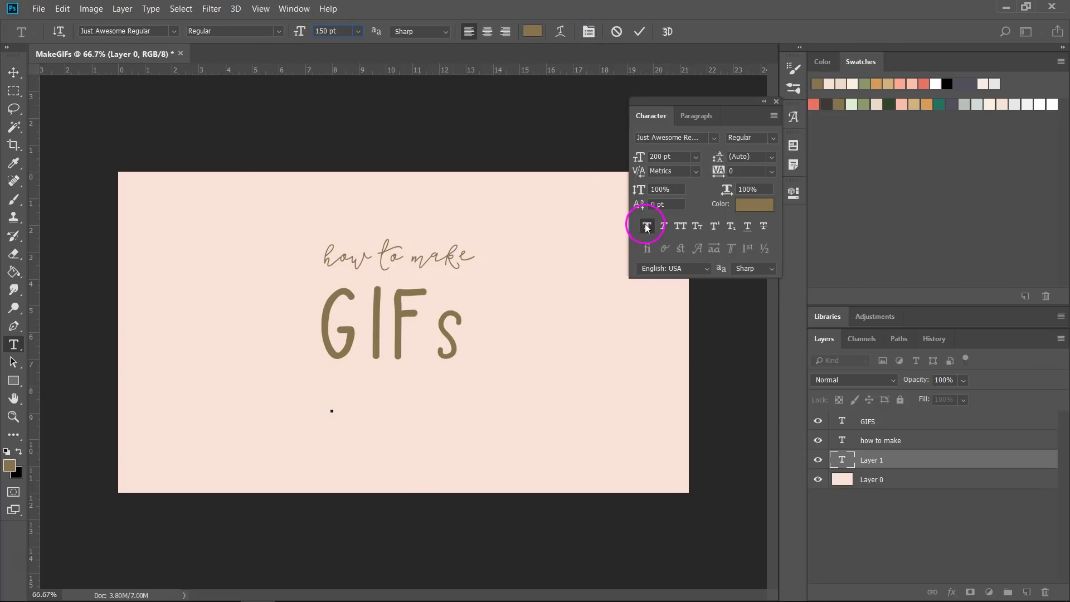
{"action": "left_click", "coordinate": [776, 101]}
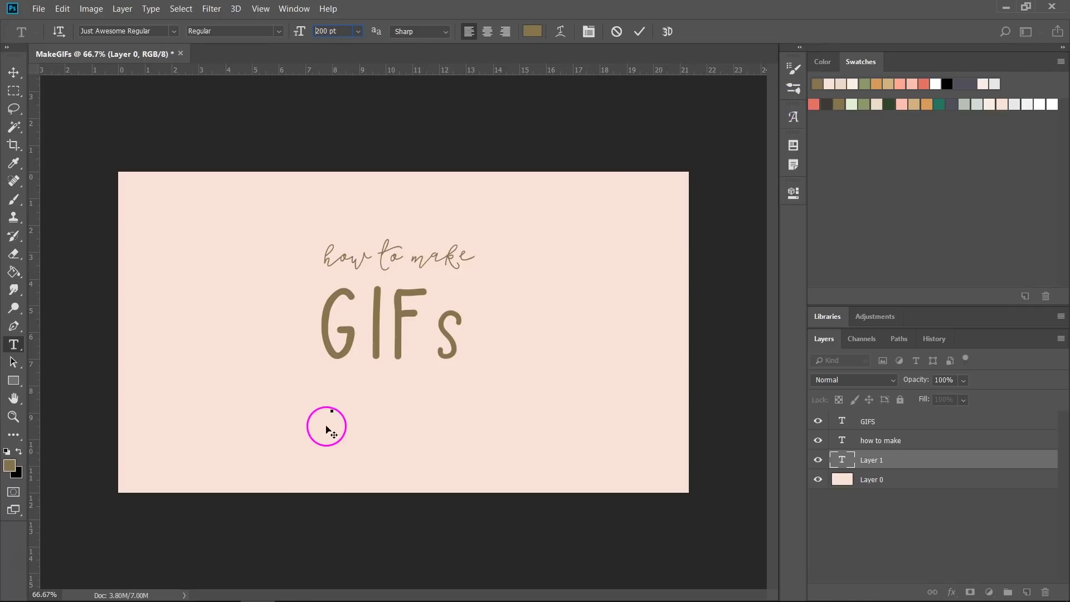
- Set the '-IN PHOTOSHOP-' line to 80 pt and move it under GIFS
{"action": "left_click", "coordinate": [330, 429]}
{"action": "type", "text": "-IN PHOTOSHO"}
{"action": "key", "text": "ctrl+a"}
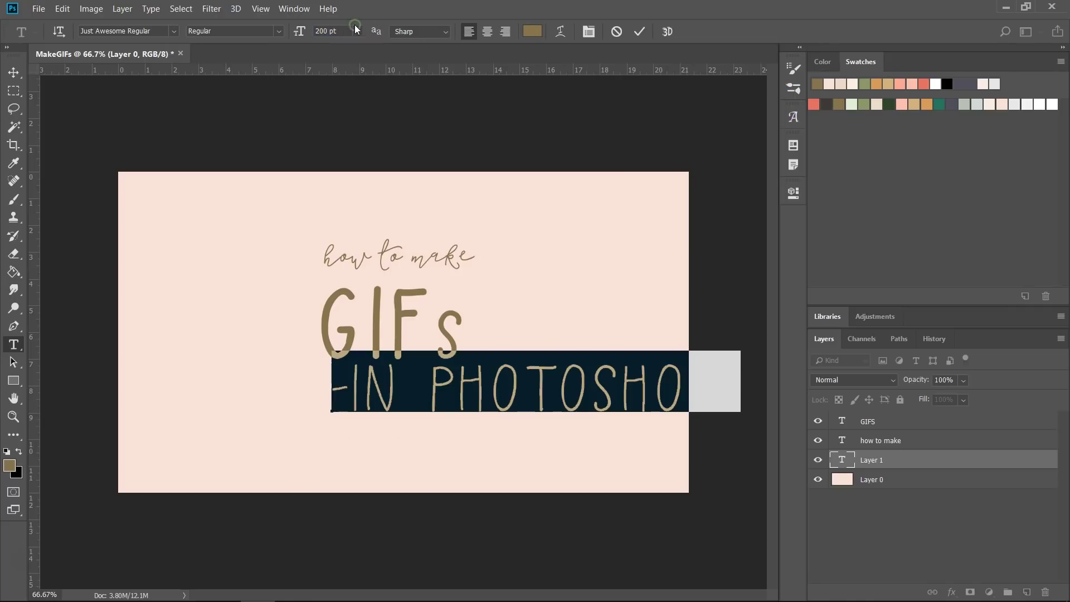
{"action": "left_click", "coordinate": [358, 31]}
{"action": "left_click", "coordinate": [322, 32]}
{"action": "type", "text": "80"}
{"action": "key", "text": "Return"}
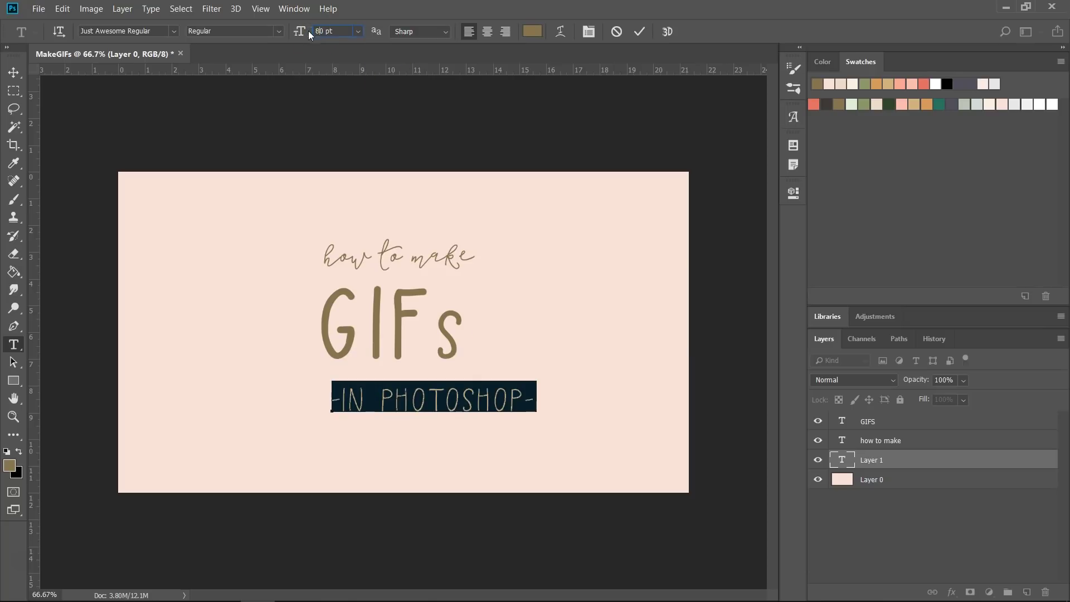
{"action": "key", "text": "Return"}
{"action": "left_click", "coordinate": [237, 281]}
{"action": "key", "text": "v"}
{"action": "left_click_drag", "start_coordinate": [428, 399], "coordinate": [400, 327]}
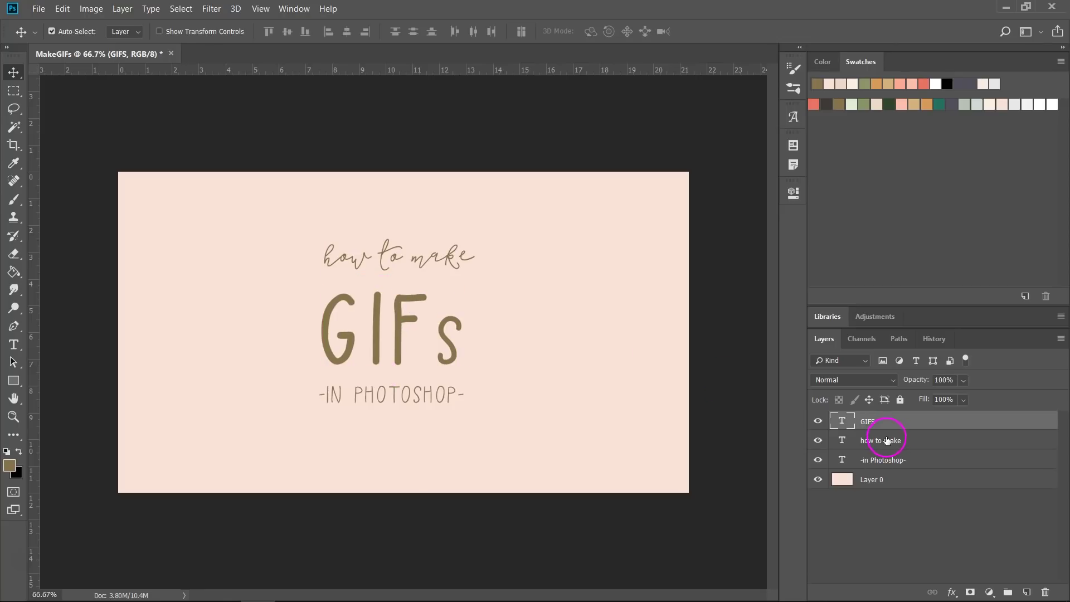
- Select the three title layers, align their horizontal centres, and shift them lower
{"action": "left_click_drag", "start_coordinate": [404, 323], "coordinate": [403, 316]}
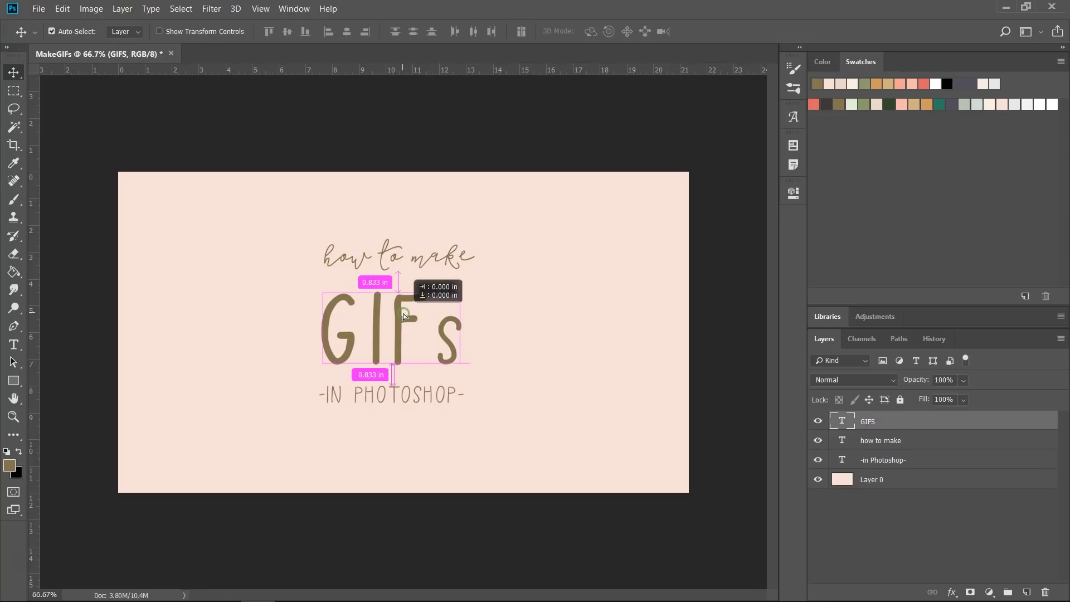
{"action": "left_click", "coordinate": [389, 252]}
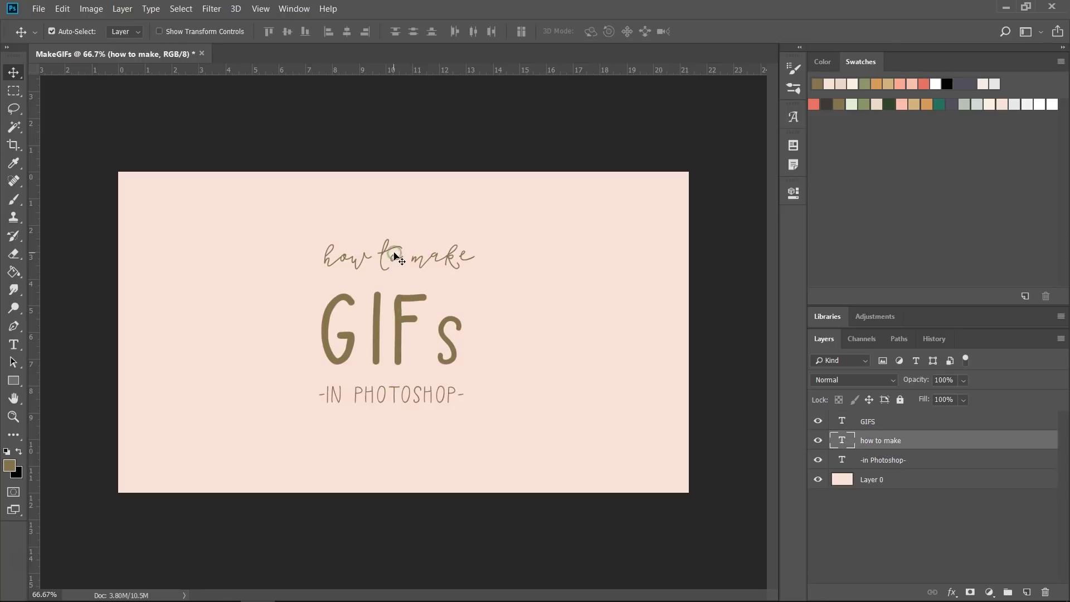
{"action": "left_click", "coordinate": [401, 328], "text": "shift"}
{"action": "left_click", "coordinate": [392, 395], "text": "shift"}
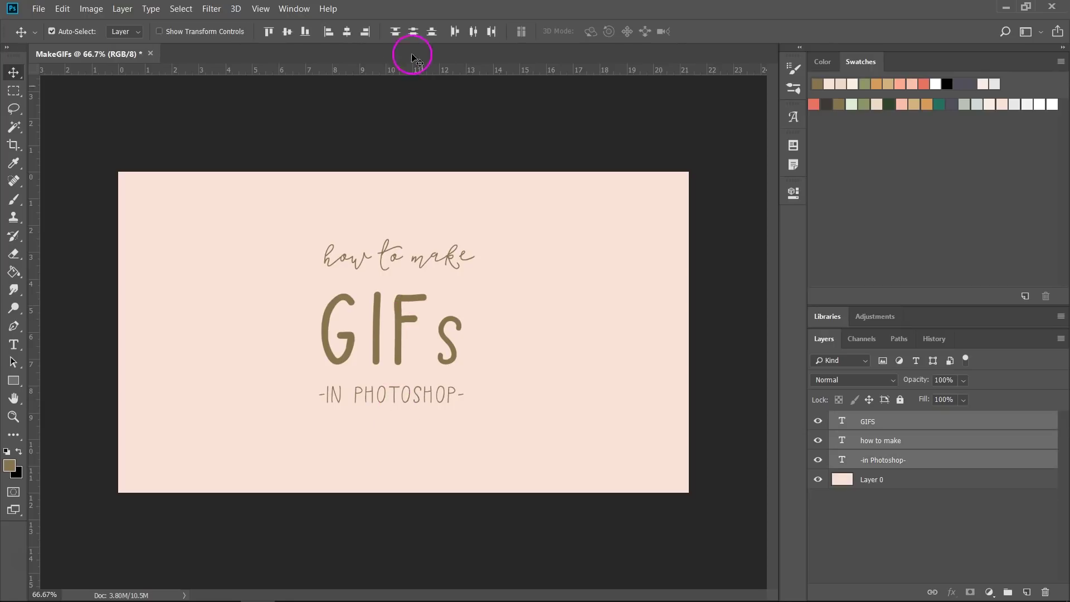
{"action": "left_click", "coordinate": [347, 31]}
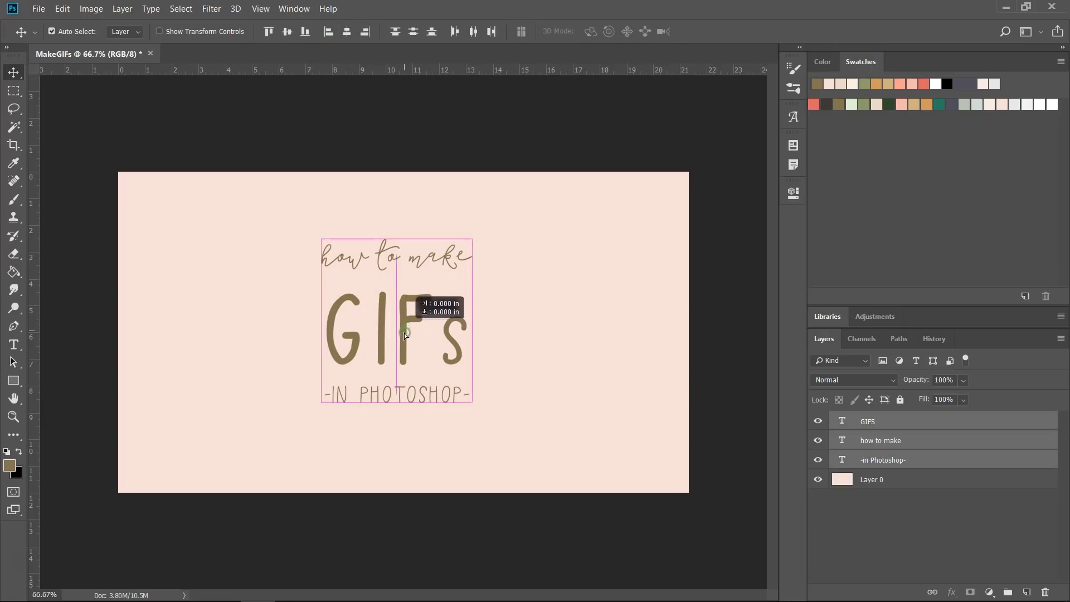
{"action": "left_click_drag", "start_coordinate": [404, 322], "coordinate": [406, 335]}
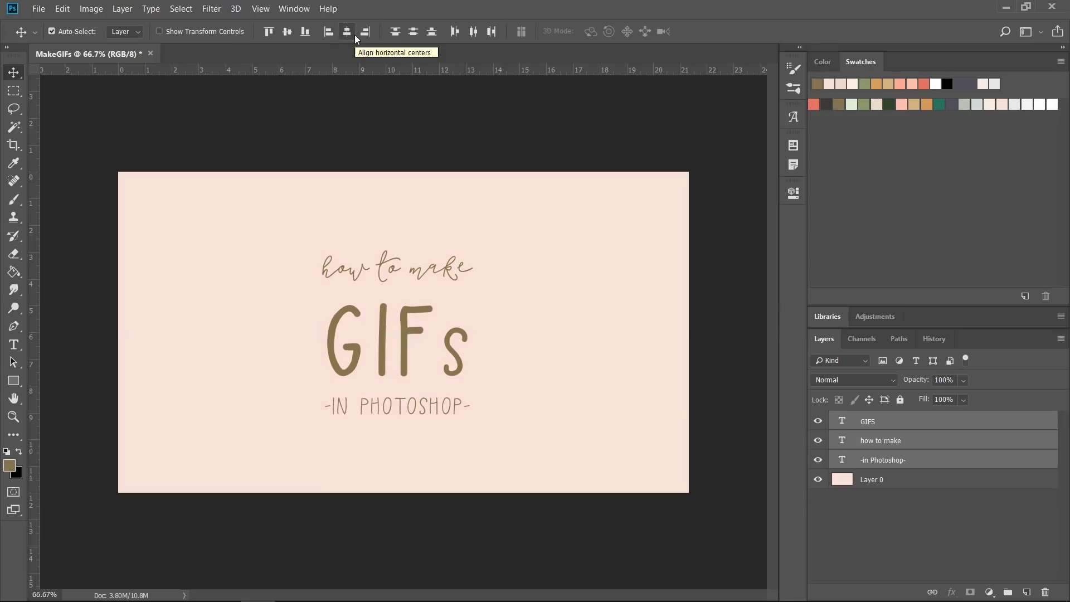
{"action": "left_click", "coordinate": [469, 330]}
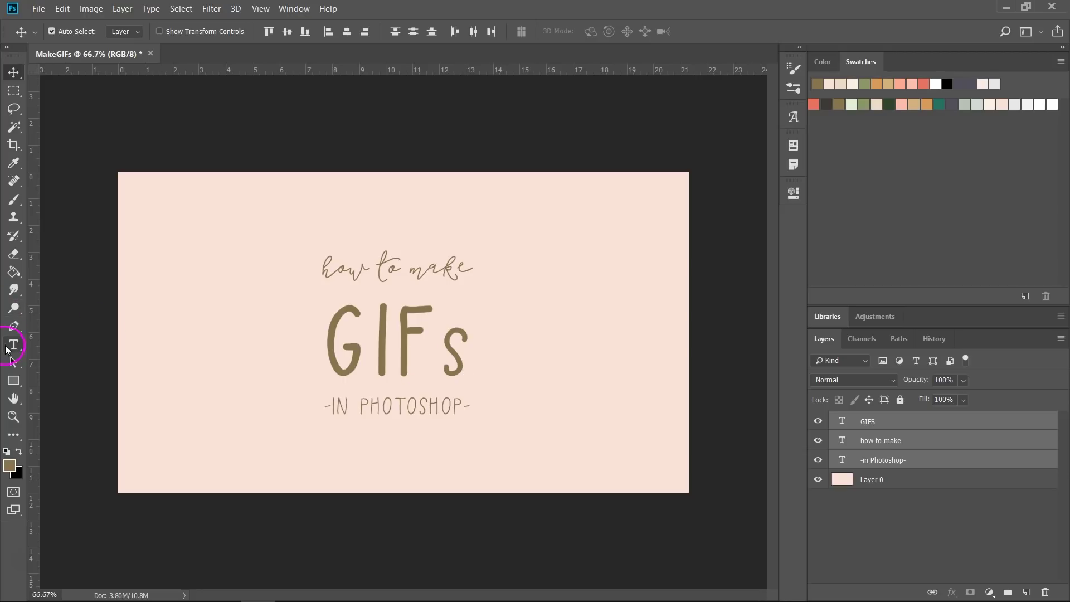
- Colour the GIFS letters with swatches: salmon G, green I, orange F, beige S
{"action": "left_click", "coordinate": [14, 345]}
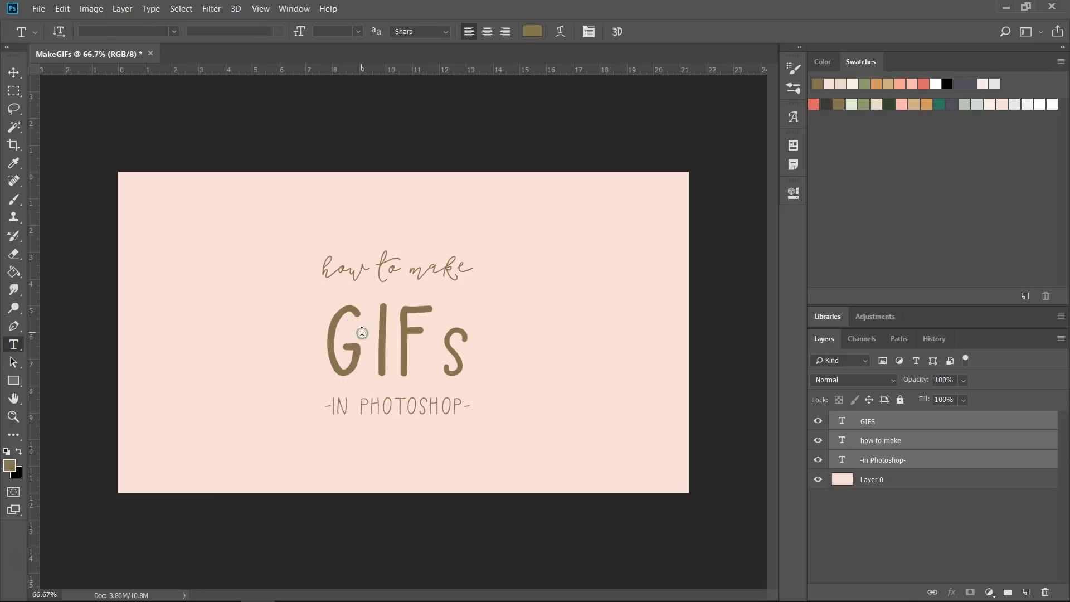
{"action": "double_click", "coordinate": [343, 339]}
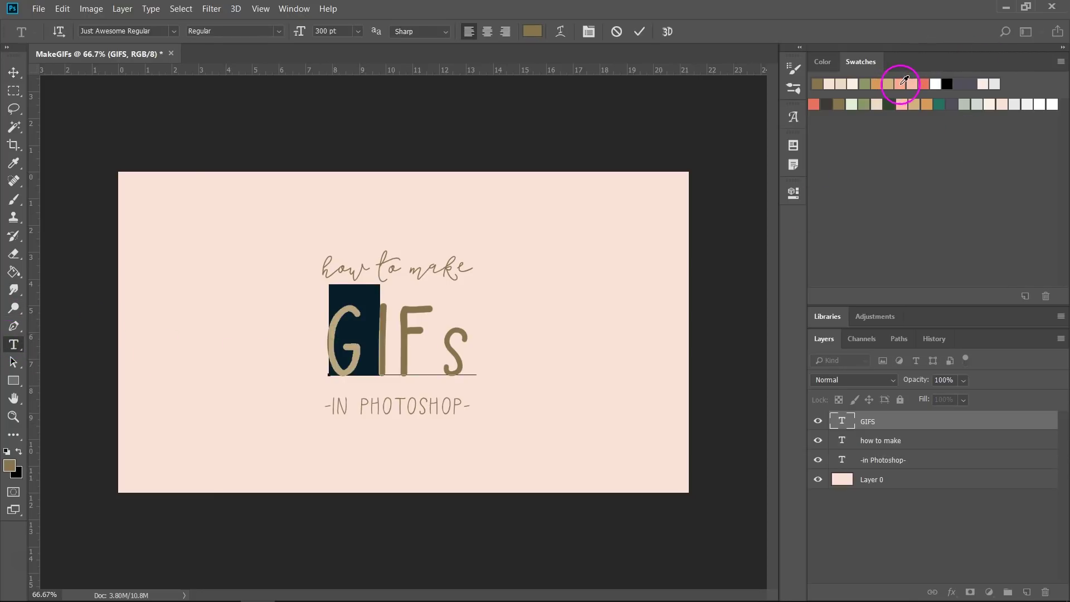
{"action": "left_click", "coordinate": [912, 83]}
{"action": "left_click", "coordinate": [381, 338]}
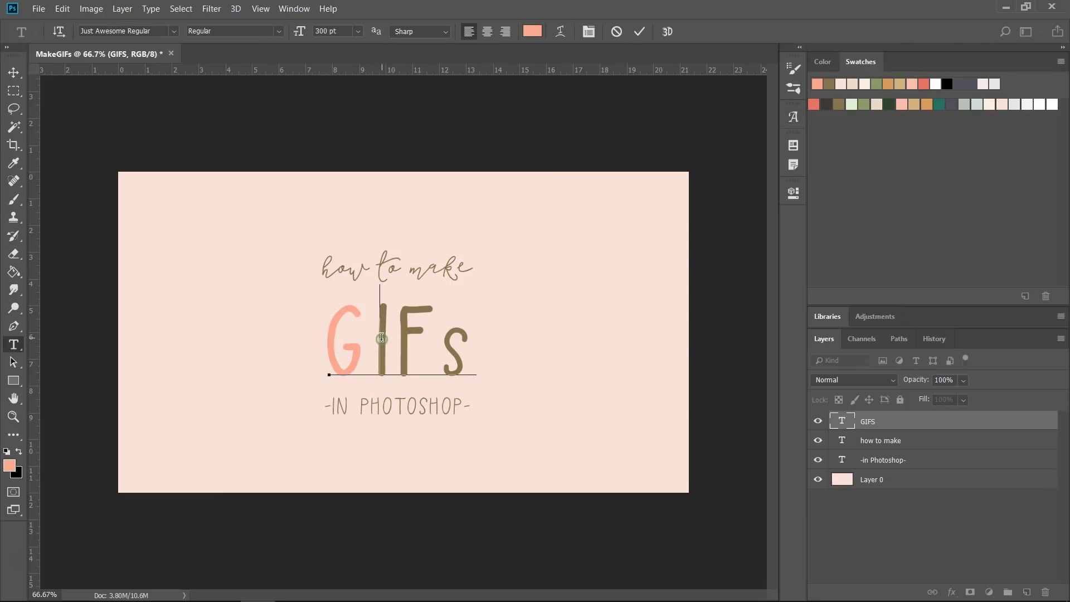
{"action": "left_click_drag", "start_coordinate": [381, 338], "coordinate": [469, 351]}
{"action": "left_click", "coordinate": [852, 104]}
{"action": "left_click", "coordinate": [912, 84]}
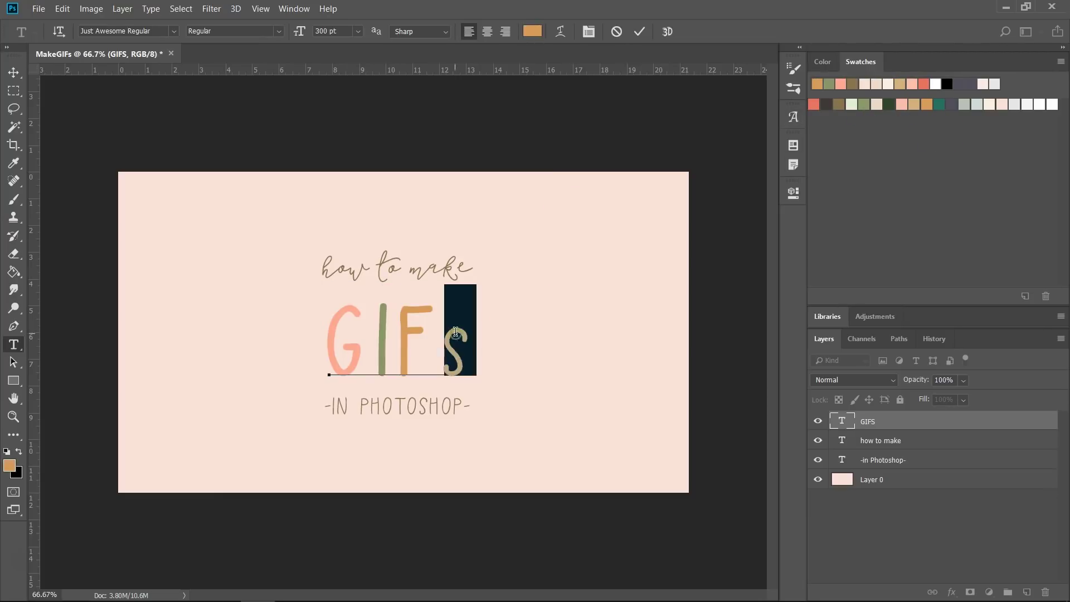
{"action": "left_click", "coordinate": [876, 103]}
{"action": "left_click", "coordinate": [13, 73]}
{"action": "left_click", "coordinate": [456, 130]}
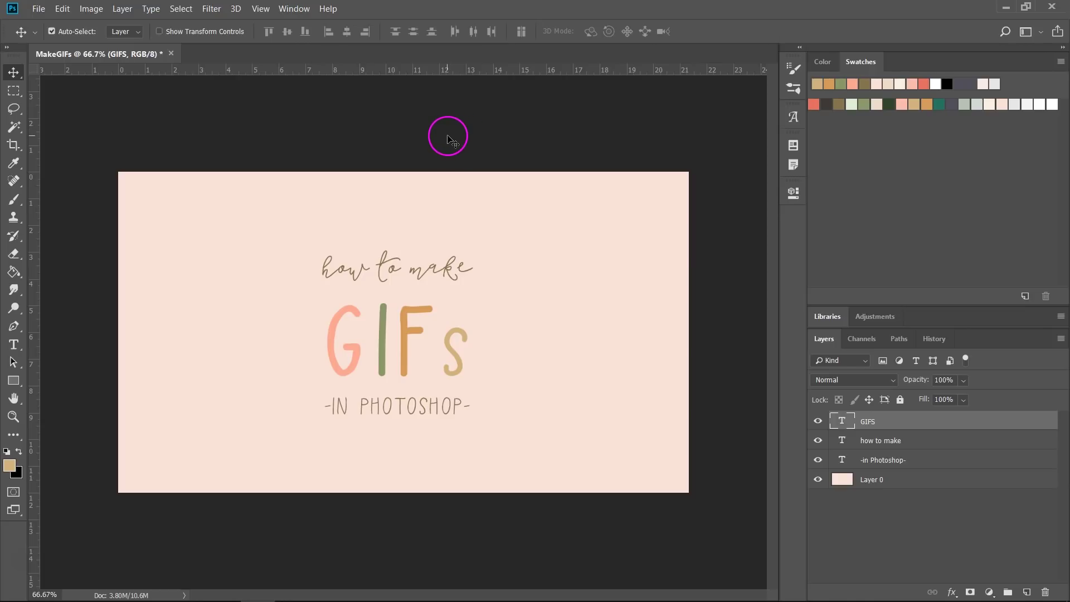
{"action": "left_click", "coordinate": [450, 134]}
- On a new top layer, brush faint cream speckles across the canvas with a texture brush
{"action": "left_click", "coordinate": [1027, 592]}
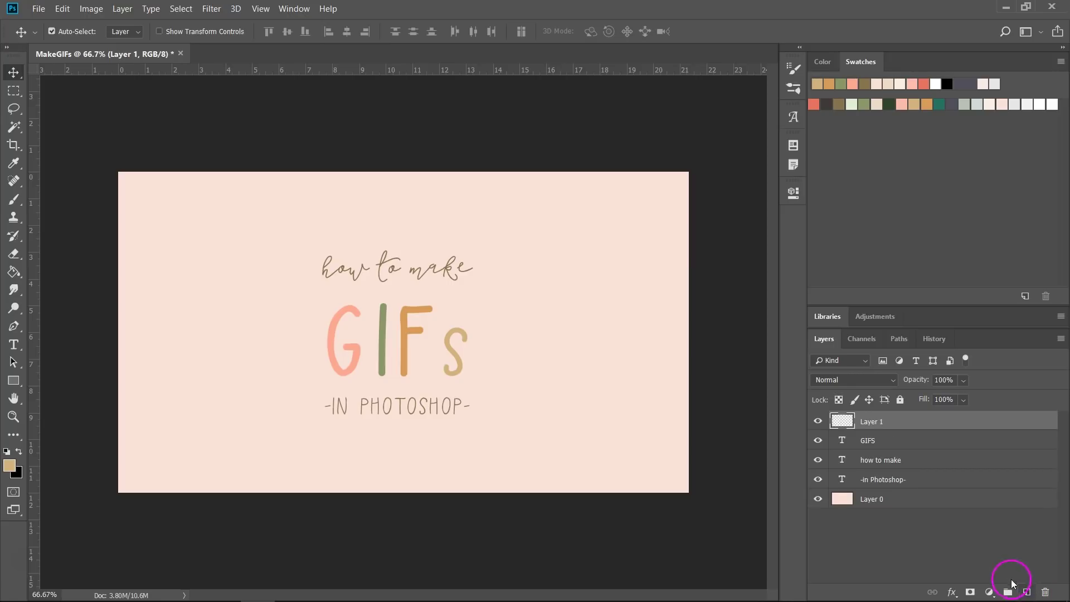
{"action": "left_click", "coordinate": [876, 499]}
{"action": "left_click", "coordinate": [902, 82]}
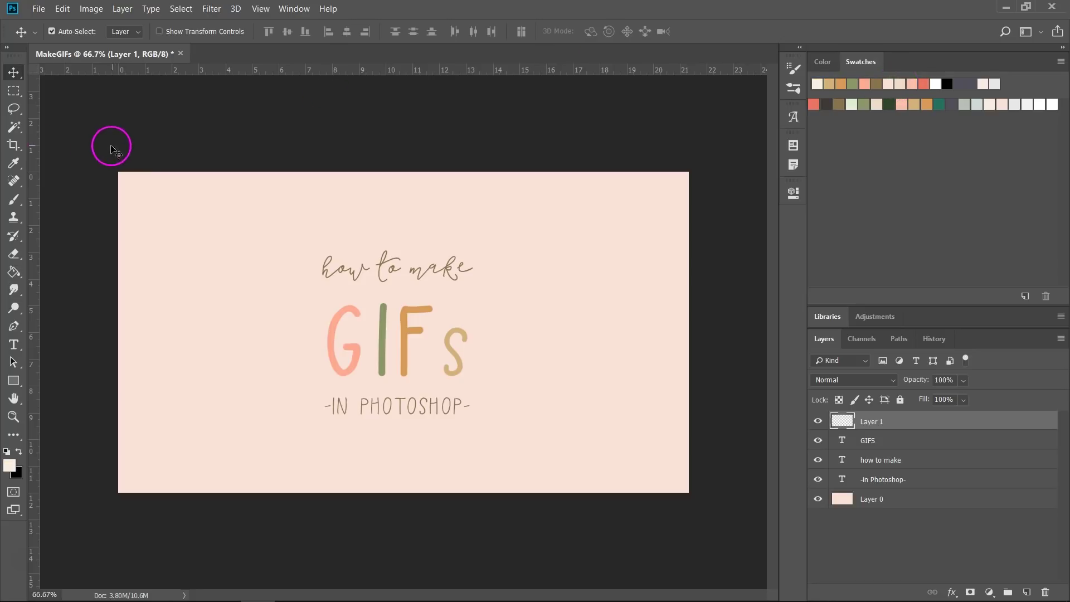
{"action": "left_click", "coordinate": [14, 202]}
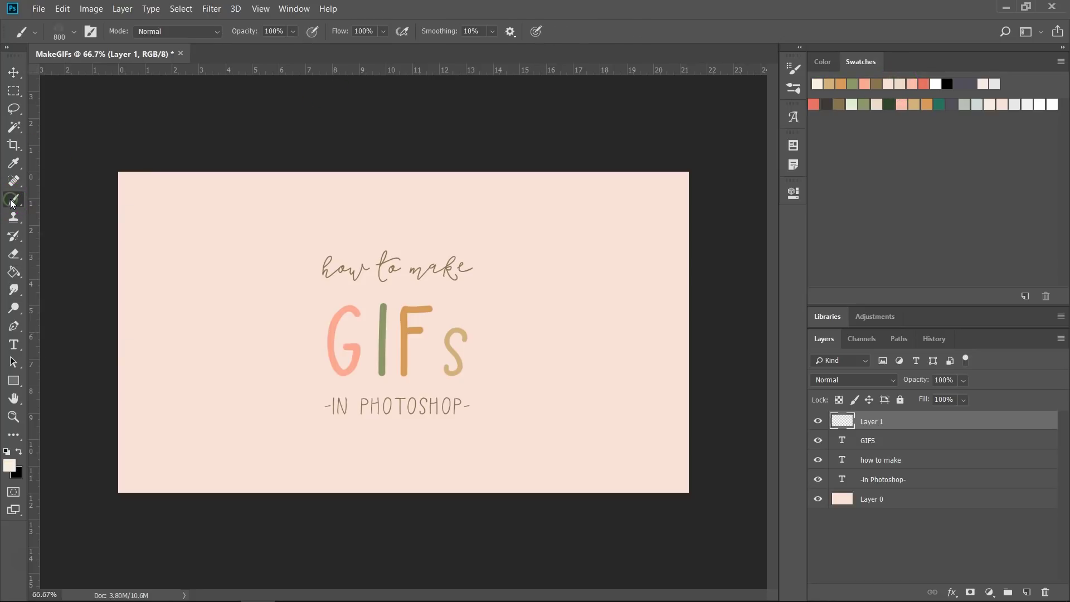
{"action": "left_click", "coordinate": [77, 33]}
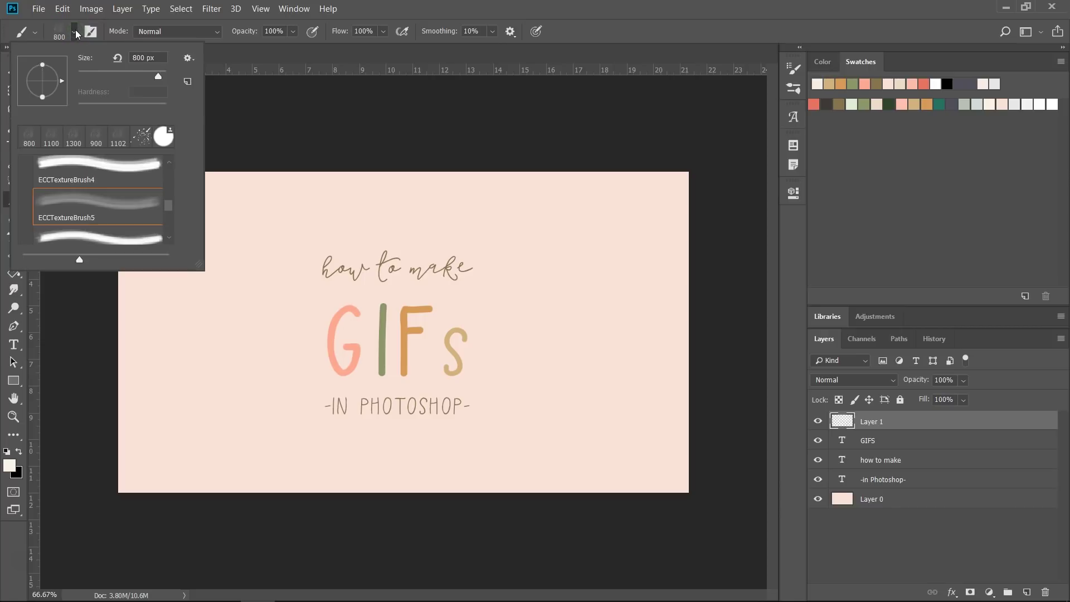
{"action": "left_click", "coordinate": [76, 34]}
{"action": "left_click_drag", "start_coordinate": [242, 273], "coordinate": [342, 335]}
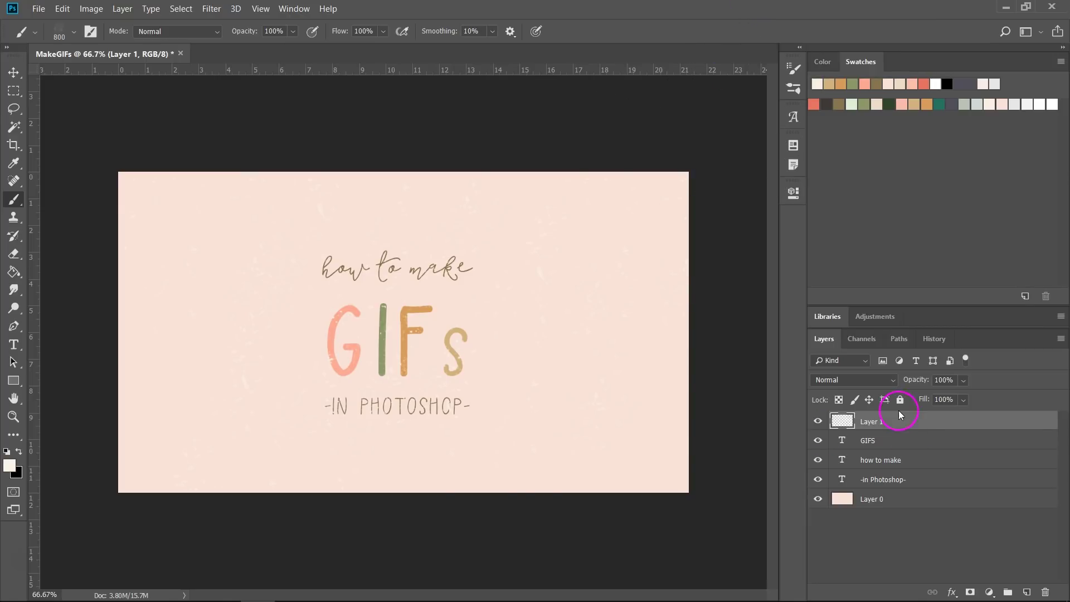
{"action": "key", "text": "v"}
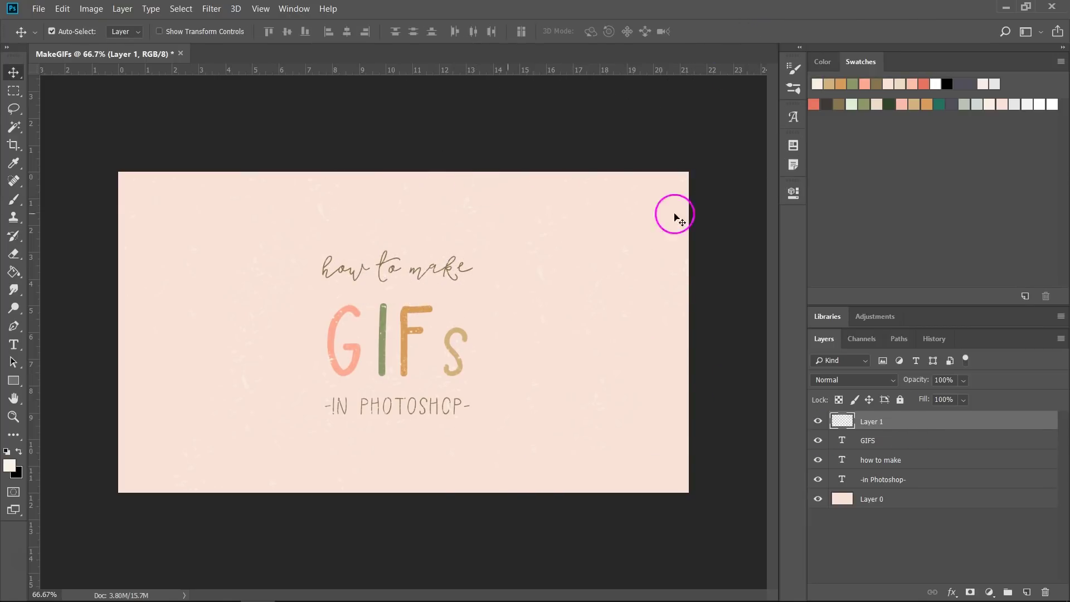
- Group all five layers together and rename the group 'Frame 1'
{"action": "left_click", "coordinate": [920, 504], "text": "shift"}
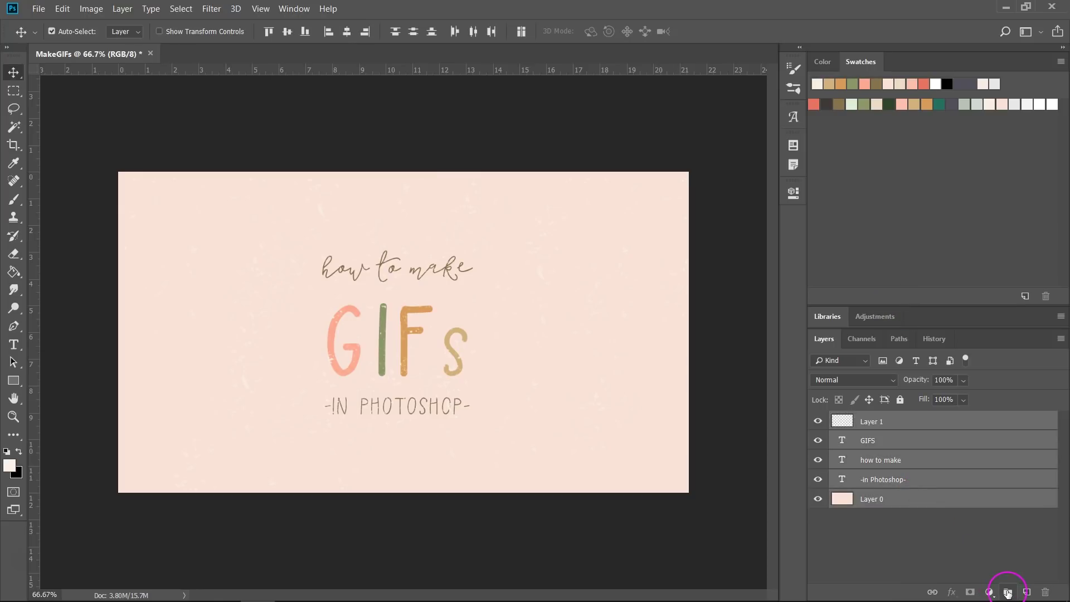
{"action": "left_click", "coordinate": [1008, 592]}
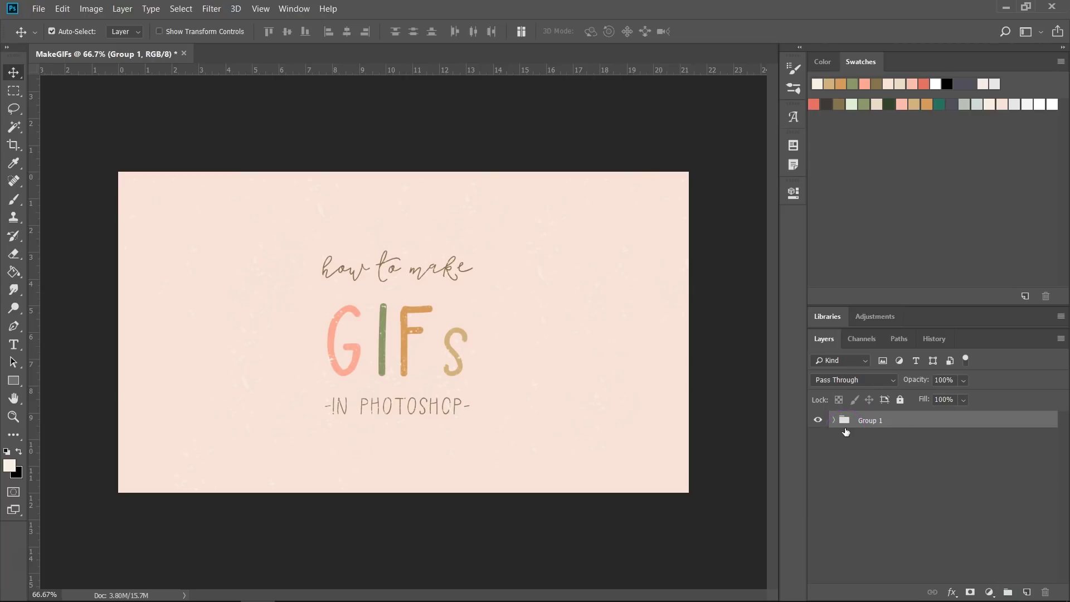
{"action": "double_click", "coordinate": [870, 420]}
{"action": "double_click", "coordinate": [862, 420]}
{"action": "type", "text": "H"}
{"action": "key", "text": "Return"}
- Duplicate the Frame 1 group and rename the copy 'Frame 2'
{"action": "left_click_drag", "start_coordinate": [998, 426], "coordinate": [1028, 590]}
{"action": "double_click", "coordinate": [878, 420]}
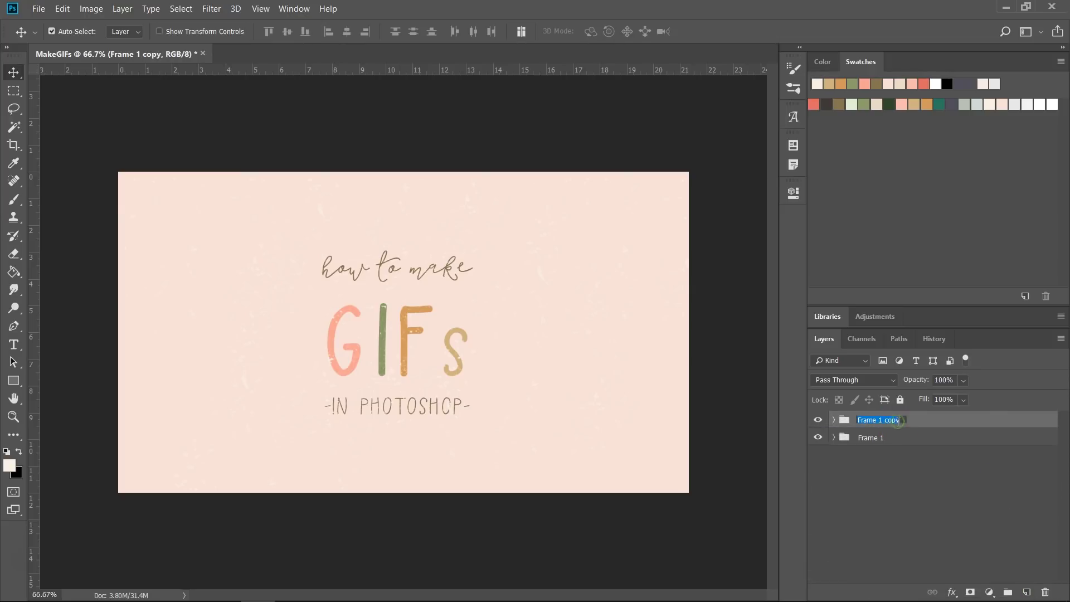
{"action": "left_click", "coordinate": [879, 420]}
{"action": "type", "text": "2"}
{"action": "key", "text": "Return"}
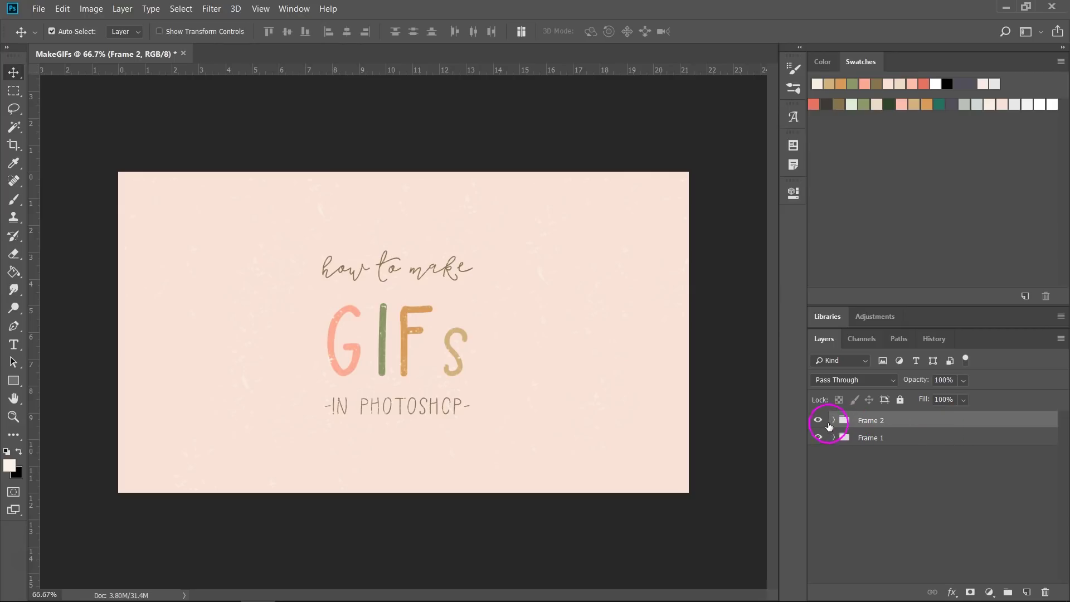
- Delete the speckle layer Layer 1 from inside Frame 2
{"action": "left_click", "coordinate": [834, 421]}
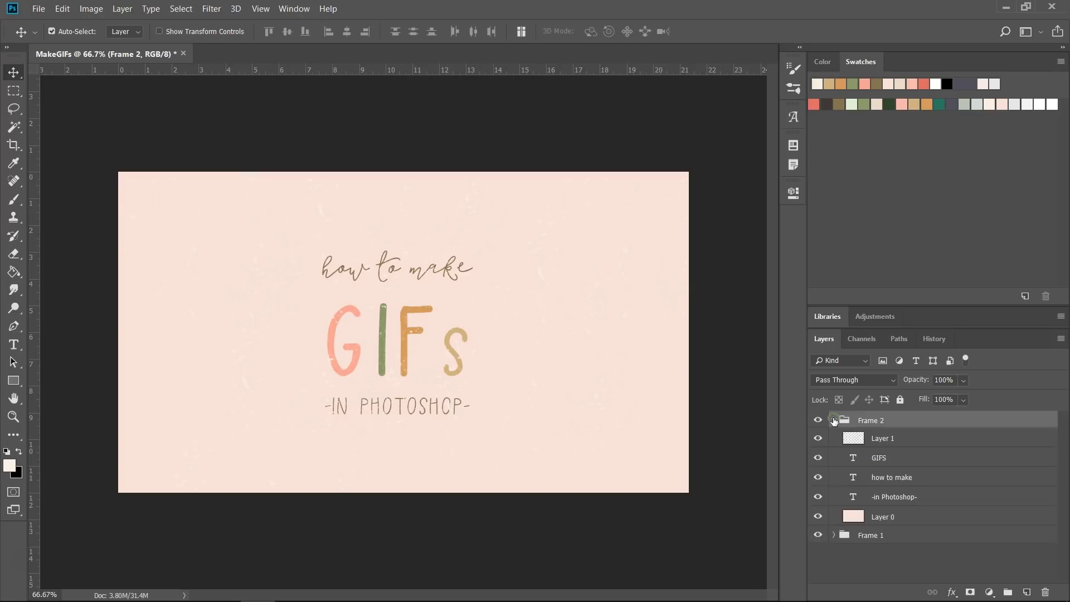
{"action": "left_click", "coordinate": [877, 442]}
{"action": "left_click", "coordinate": [962, 444]}
{"action": "left_click_drag", "start_coordinate": [963, 443], "coordinate": [1045, 591]}
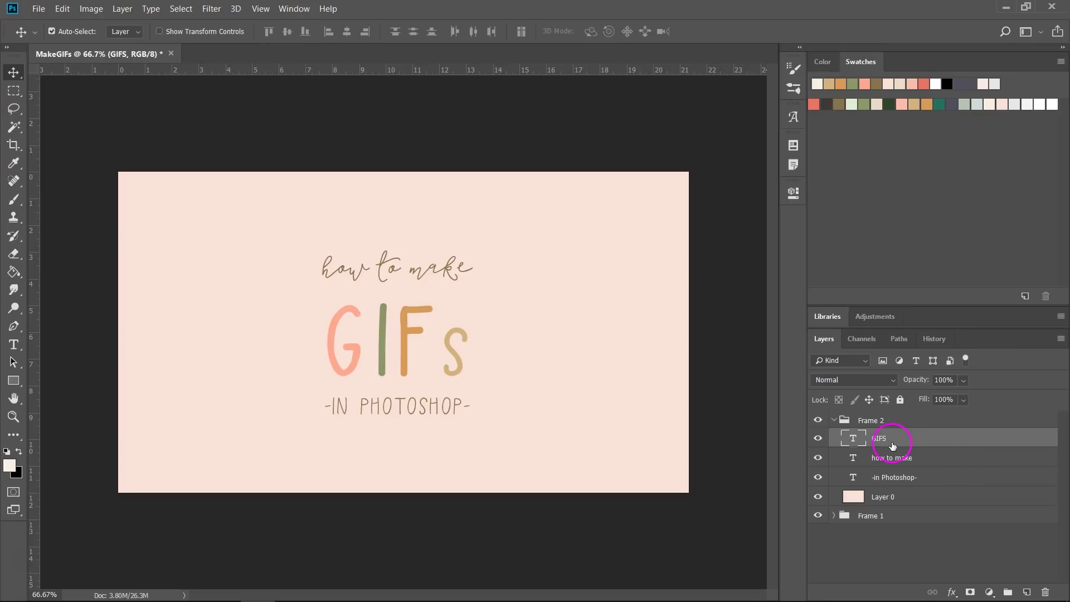
- Recolour the G of GIFS in Frame 2 tan, then select the I
{"action": "key", "text": "t"}
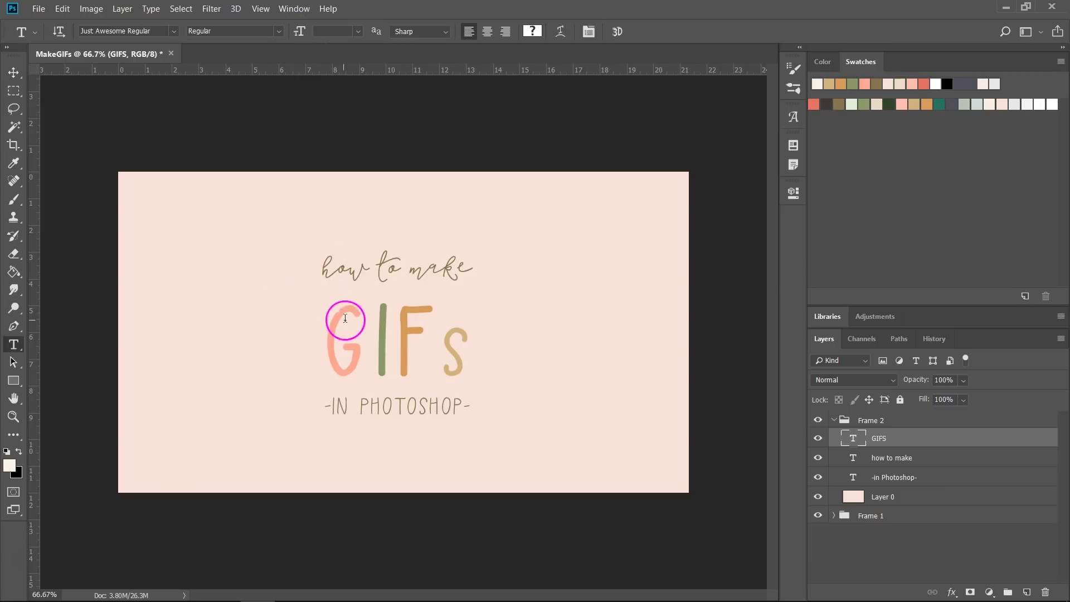
{"action": "left_click_drag", "start_coordinate": [332, 335], "coordinate": [360, 335]}
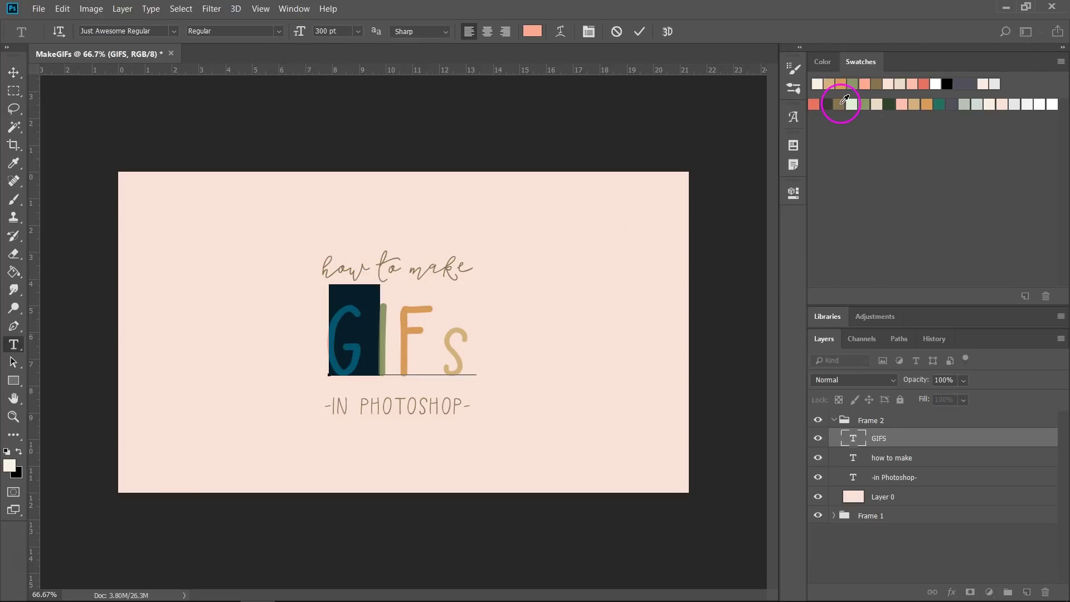
{"action": "left_click", "coordinate": [865, 84]}
{"action": "left_click_drag", "start_coordinate": [384, 334], "coordinate": [399, 335]}
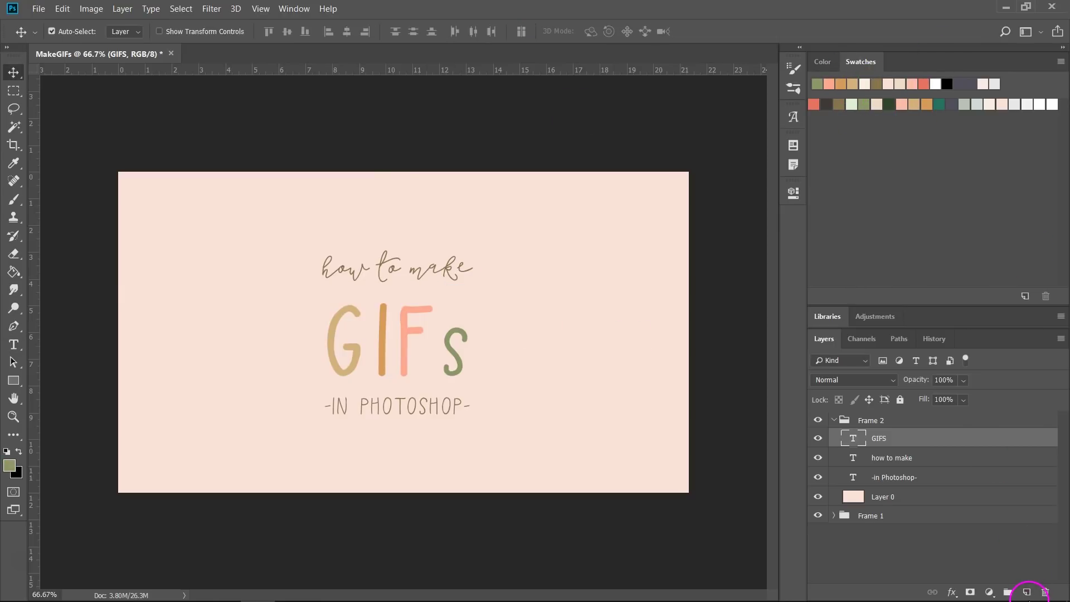
- Add a new layer and brush cream speckles across the design, shifting them down-right
{"action": "left_click", "coordinate": [1028, 593]}
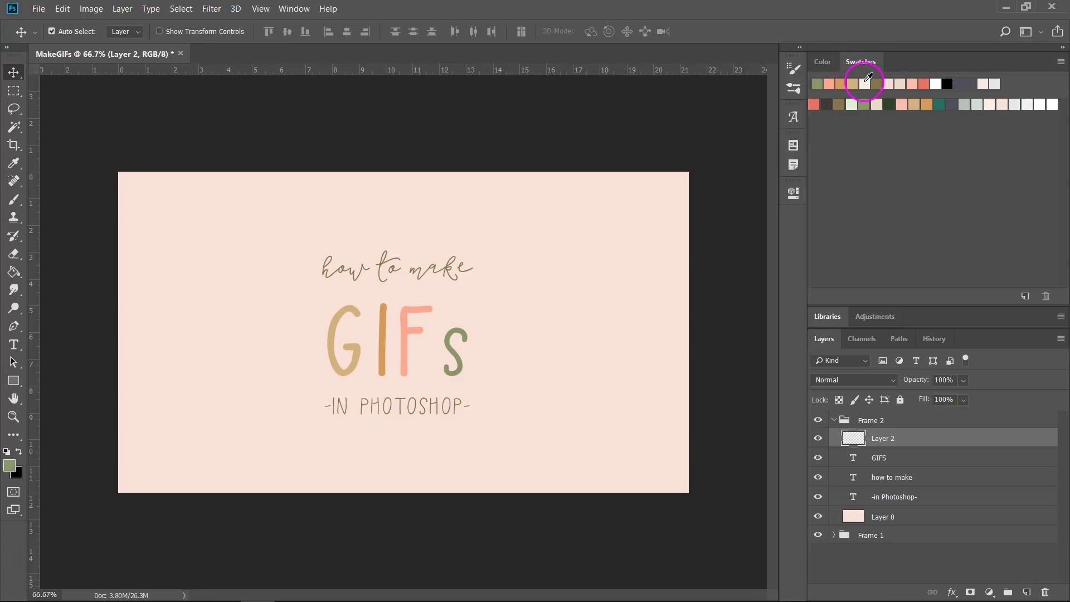
{"action": "left_click", "coordinate": [868, 82]}
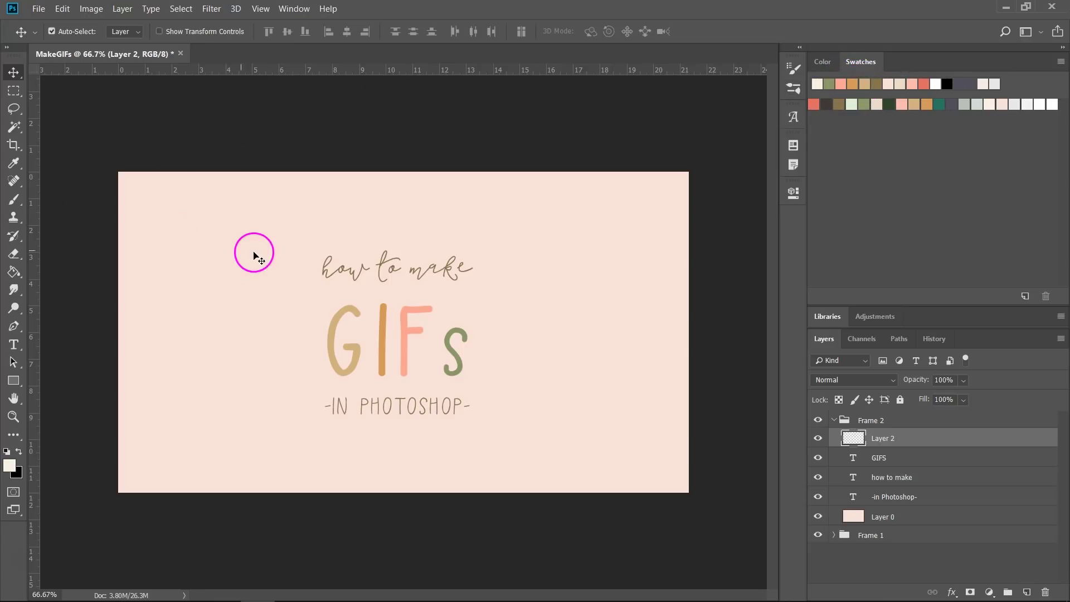
{"action": "key", "text": "b"}
{"action": "left_click_drag", "start_coordinate": [268, 252], "coordinate": [393, 318]}
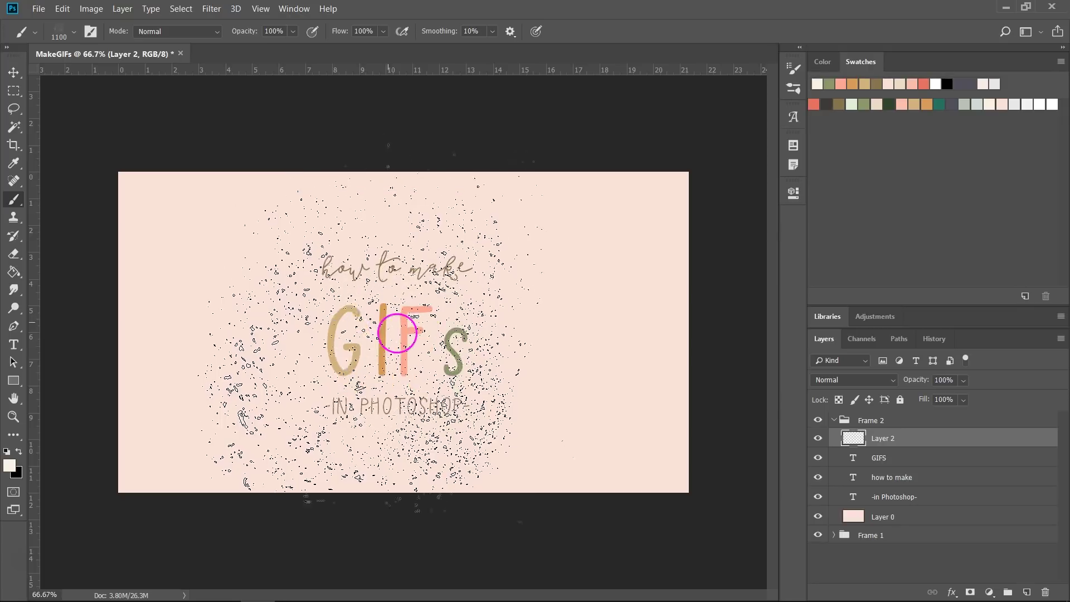
{"action": "left_click_drag", "start_coordinate": [389, 304], "coordinate": [422, 330], "text": "ctrl"}
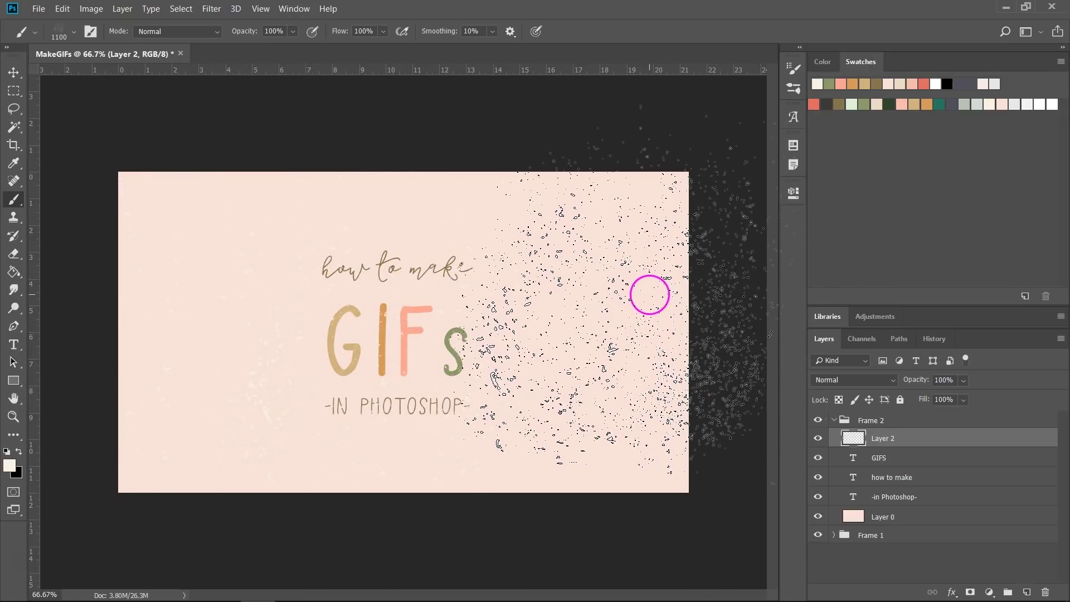
- Switch to the Move tool and collapse and select the Frame 2 group
{"action": "key", "text": "v"}
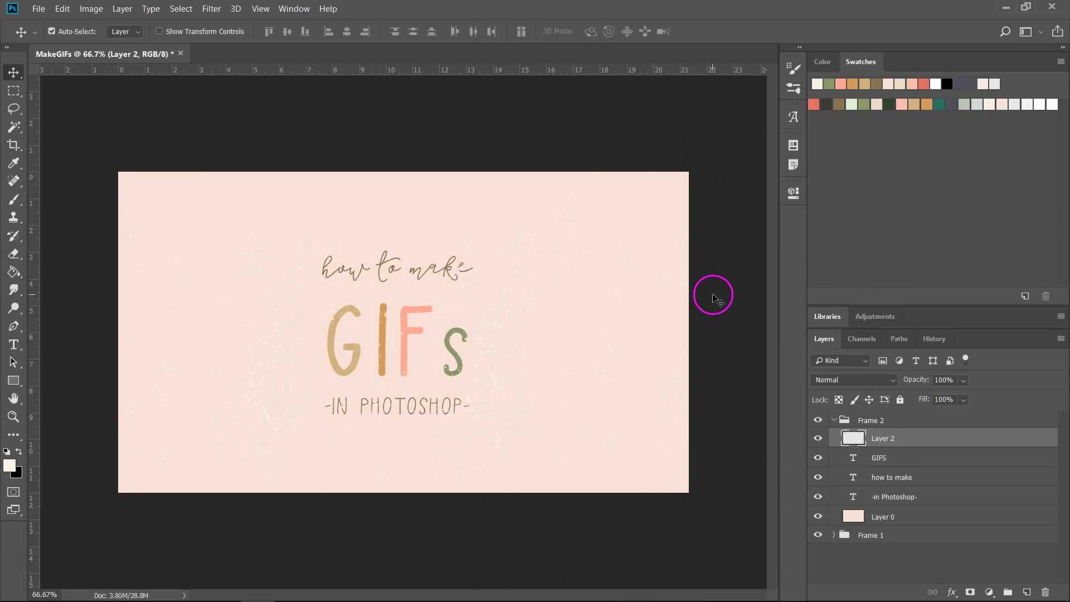
{"action": "left_click", "coordinate": [832, 421]}
{"action": "left_click", "coordinate": [976, 425]}
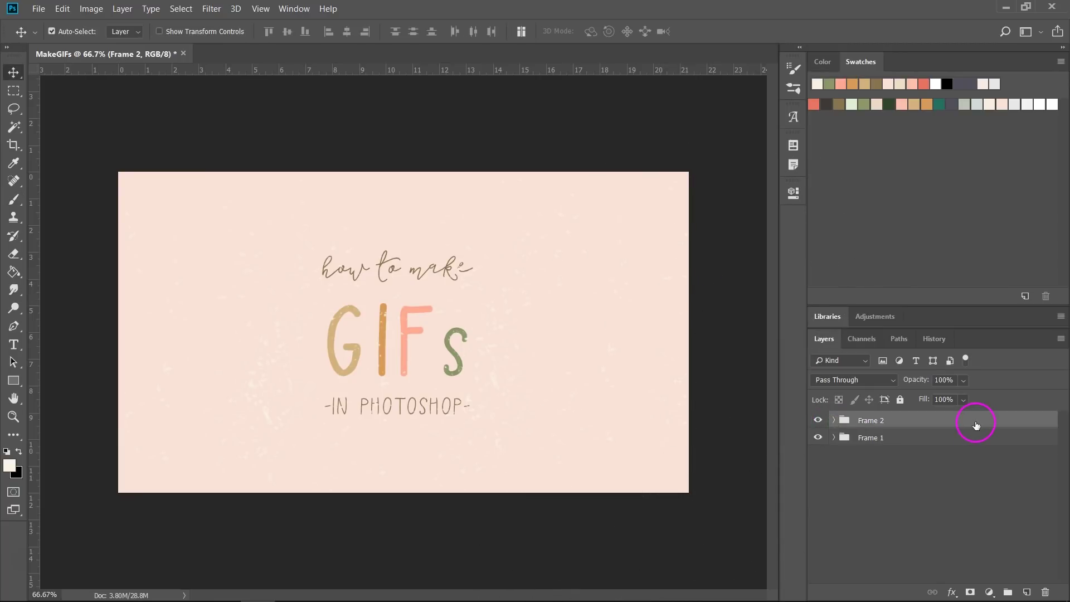
- Duplicate the Frame 2 group and rename the copy Frame 3
{"action": "left_click_drag", "start_coordinate": [976, 425], "coordinate": [1026, 590]}
{"action": "double_click", "coordinate": [879, 419]}
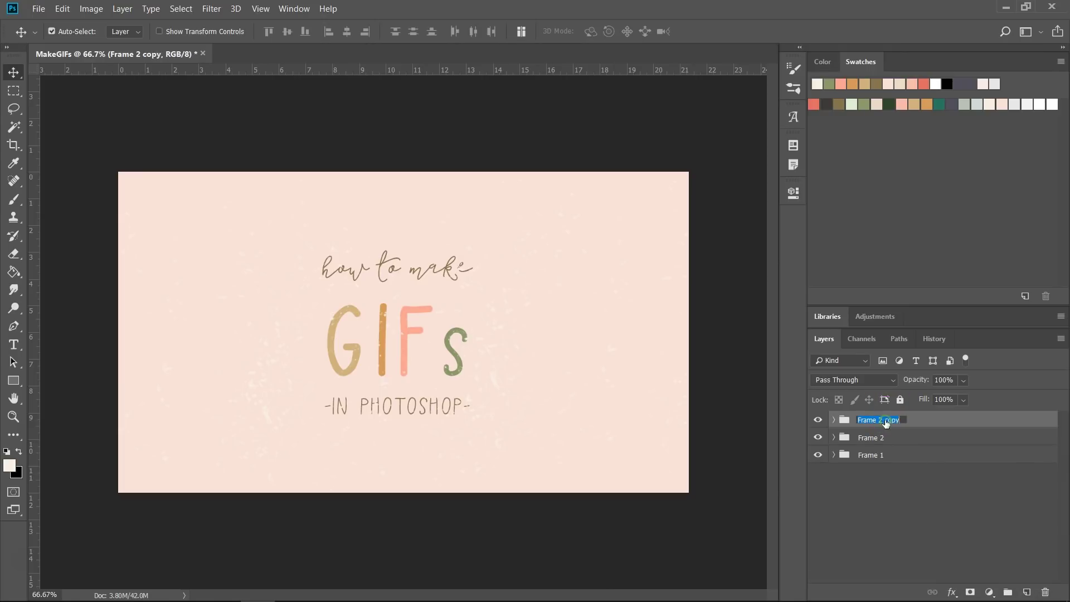
{"action": "double_click", "coordinate": [880, 420]}
{"action": "type", "text": "3"}
{"action": "key", "text": "Return"}
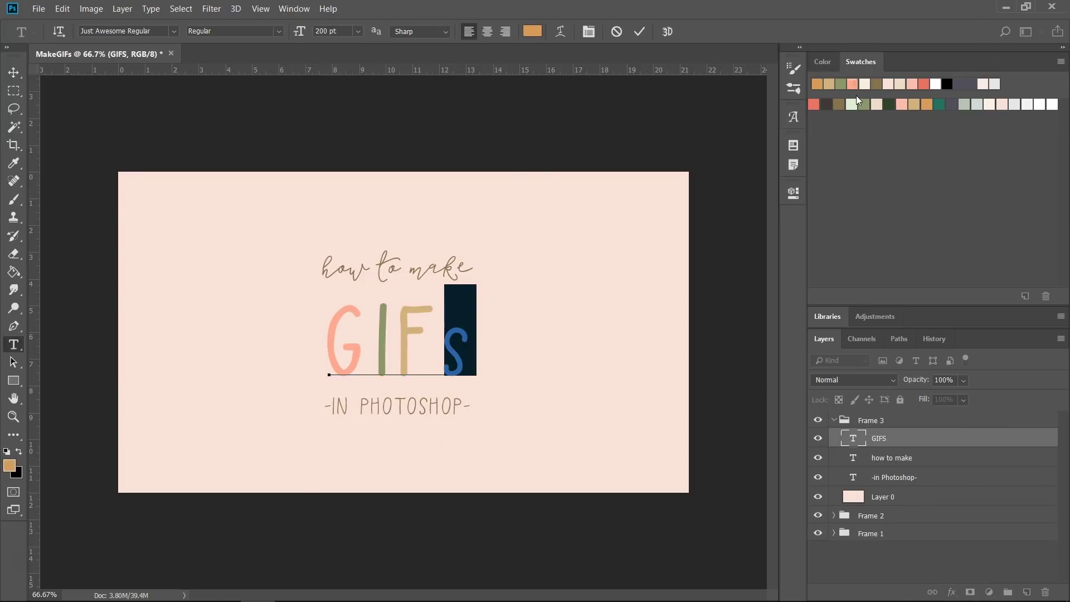
- Add a new layer and brush cream speckles across the canvas
{"action": "left_click", "coordinate": [1027, 592]}
{"action": "key", "text": "b"}
{"action": "left_click", "coordinate": [368, 284]}
{"action": "left_click", "coordinate": [647, 402]}
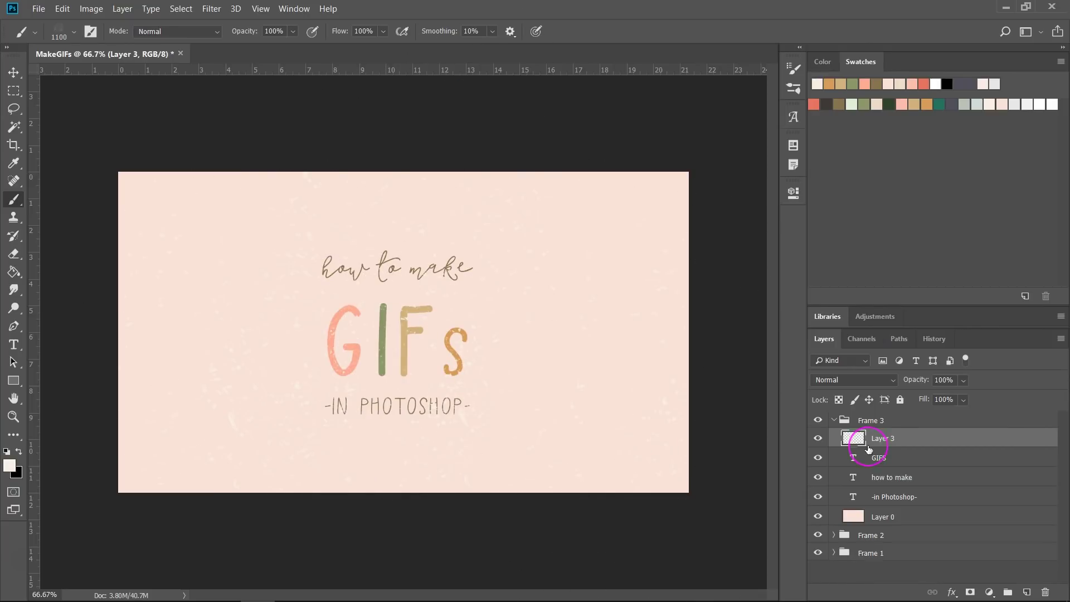
{"action": "left_click", "coordinate": [655, 336]}
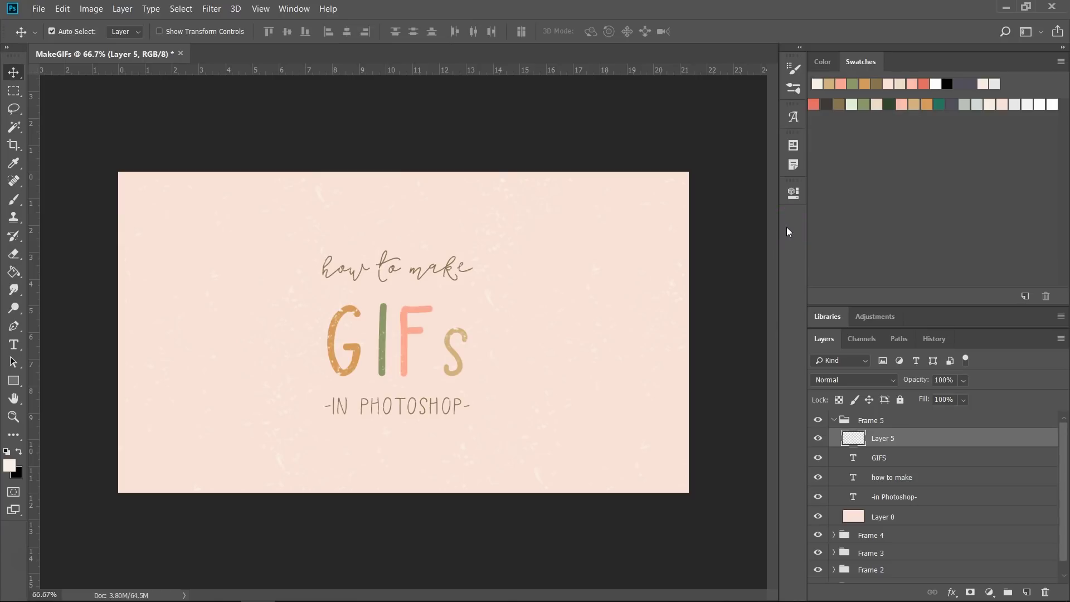
{"action": "left_click", "coordinate": [745, 237]}
- Collapse the Frame 5 group, then open and dismiss its context menu
{"action": "left_click", "coordinate": [833, 419]}
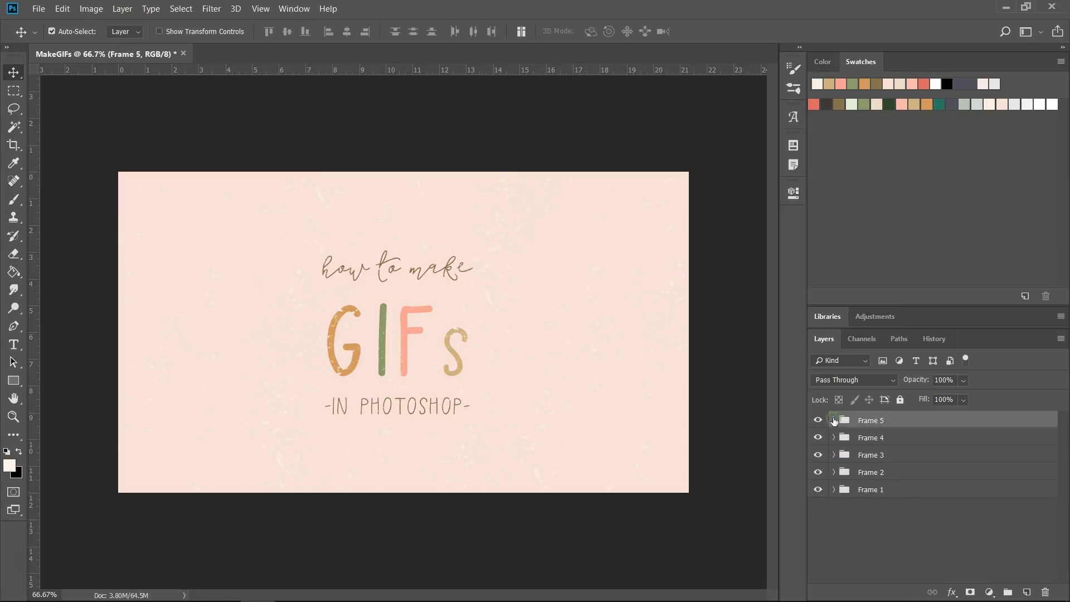
{"action": "right_click", "coordinate": [913, 422]}
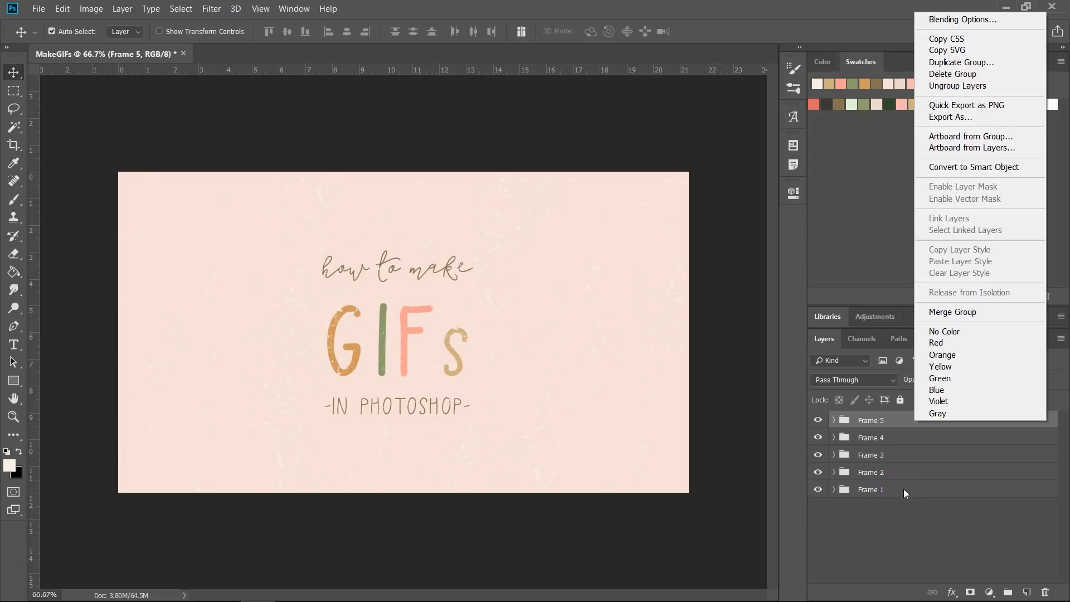
{"action": "left_click", "coordinate": [899, 420]}
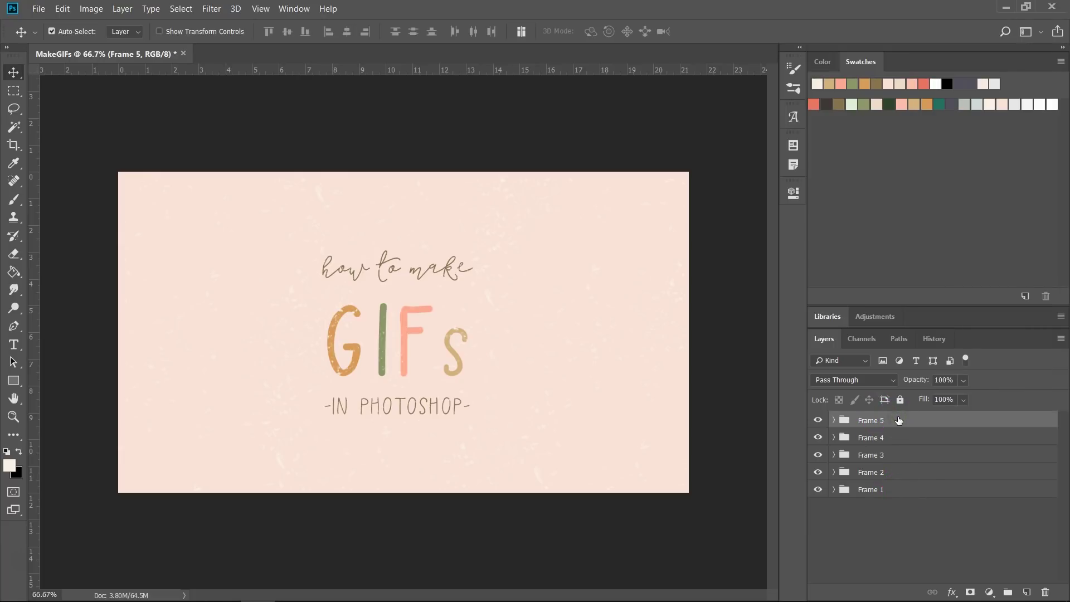
- Show the Timeline panel from Window and create a frame animation from the document
{"action": "left_click", "coordinate": [294, 9]}
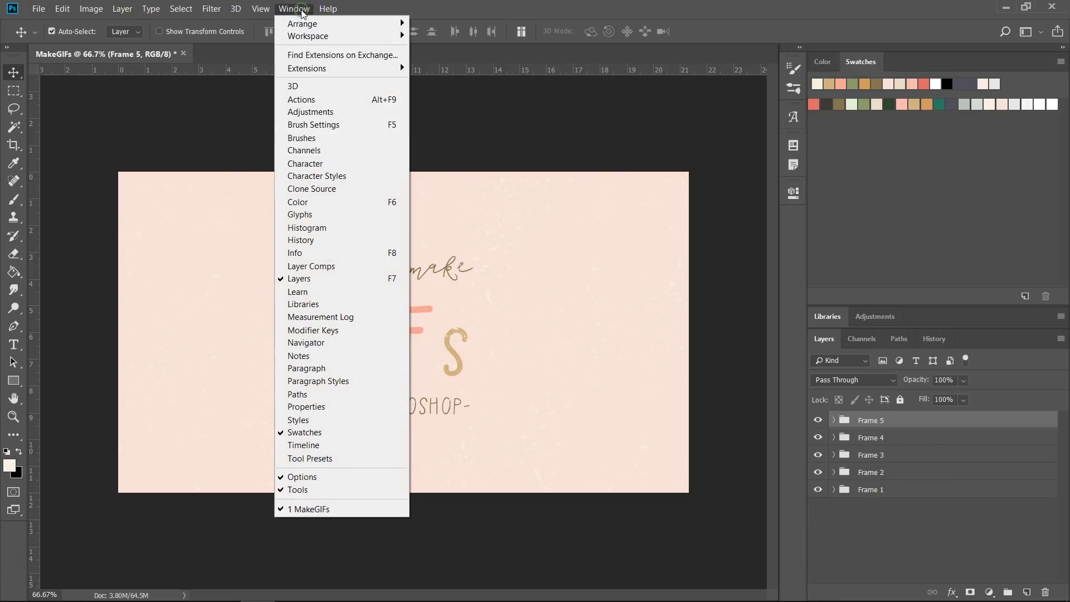
{"action": "left_click", "coordinate": [331, 445]}
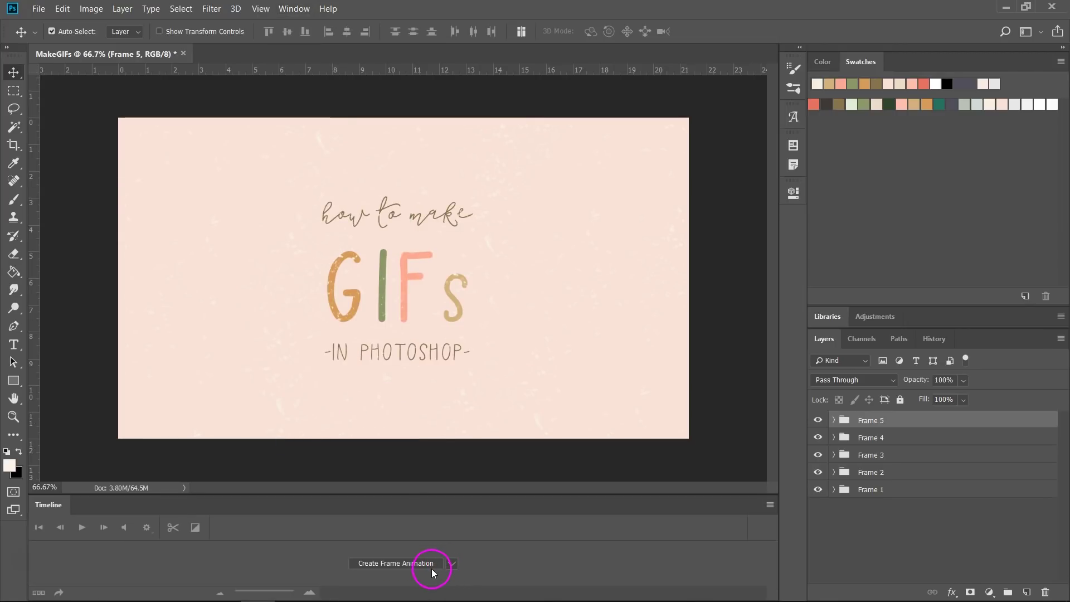
{"action": "left_click", "coordinate": [452, 565]}
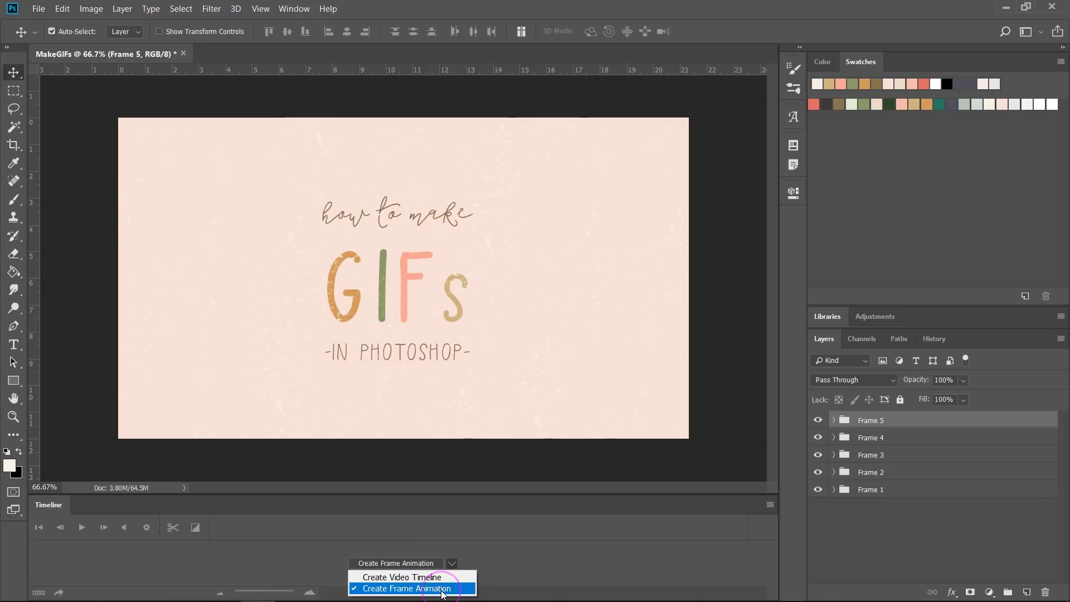
{"action": "left_click", "coordinate": [443, 589]}
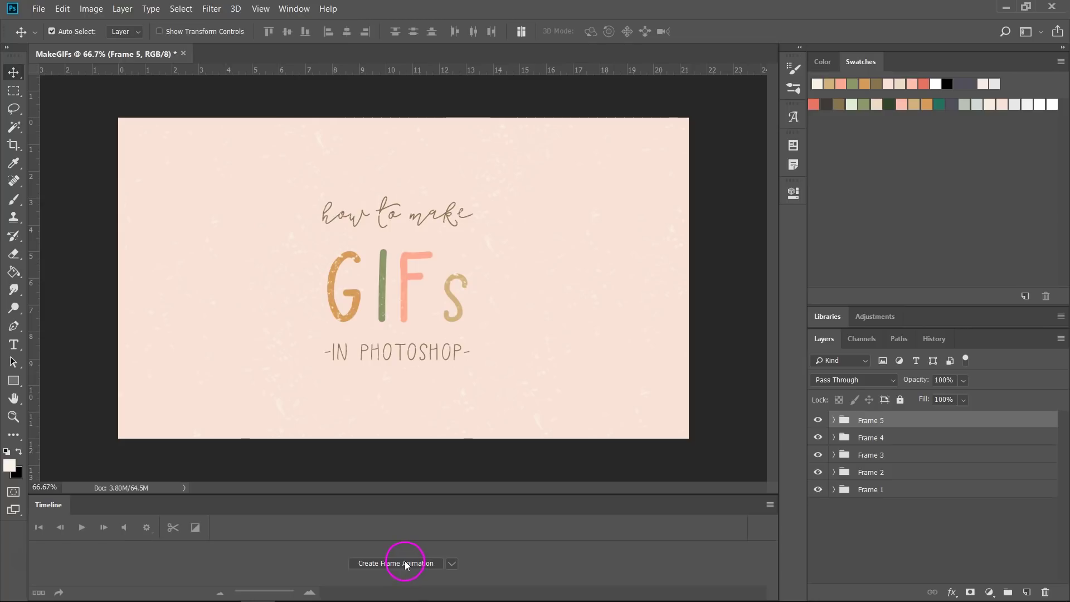
{"action": "left_click", "coordinate": [405, 562]}
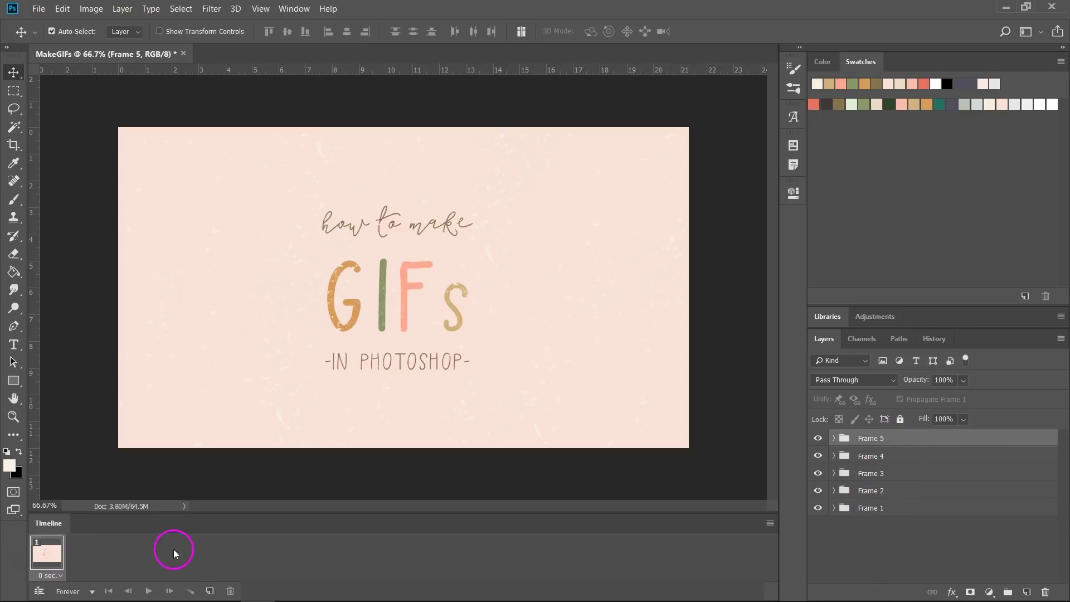
{"action": "left_click", "coordinate": [62, 576]}
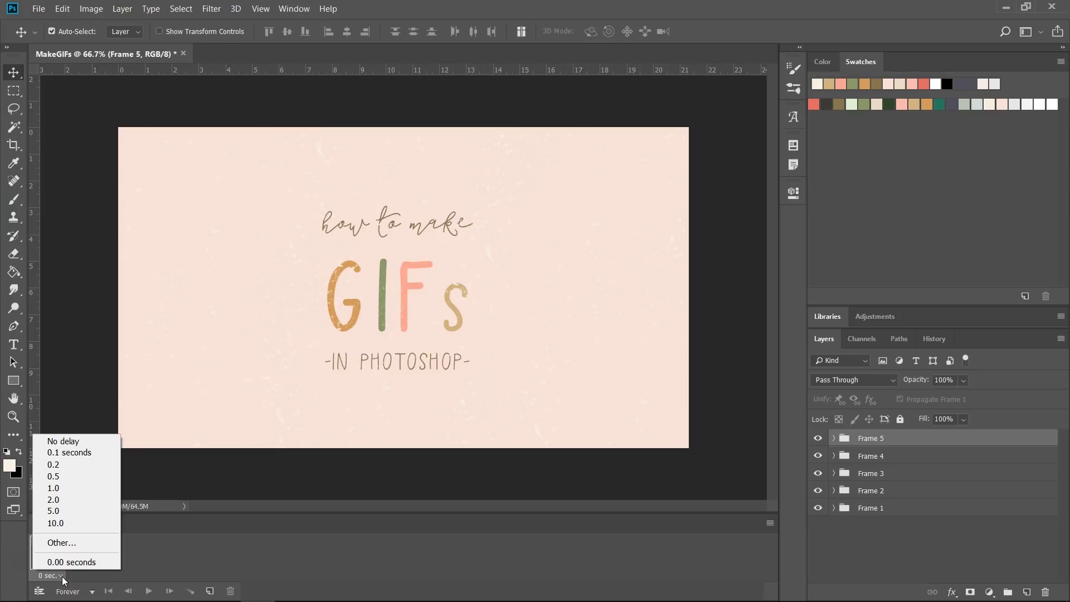
{"action": "left_click", "coordinate": [69, 467]}
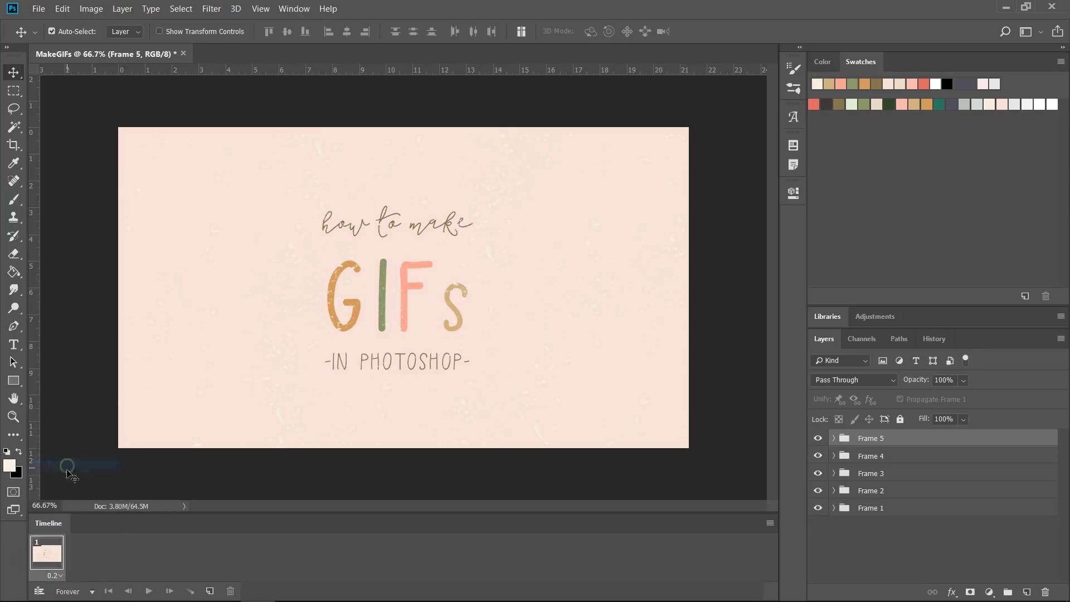
{"action": "left_click", "coordinate": [89, 555]}
{"action": "left_click", "coordinate": [92, 593]}
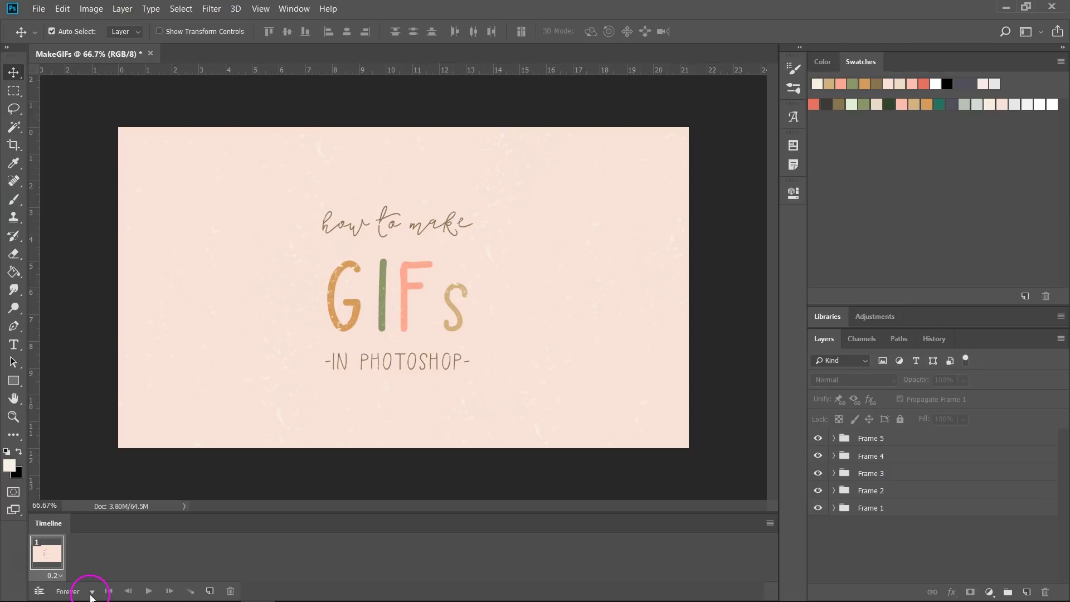
{"action": "left_click", "coordinate": [92, 593]}
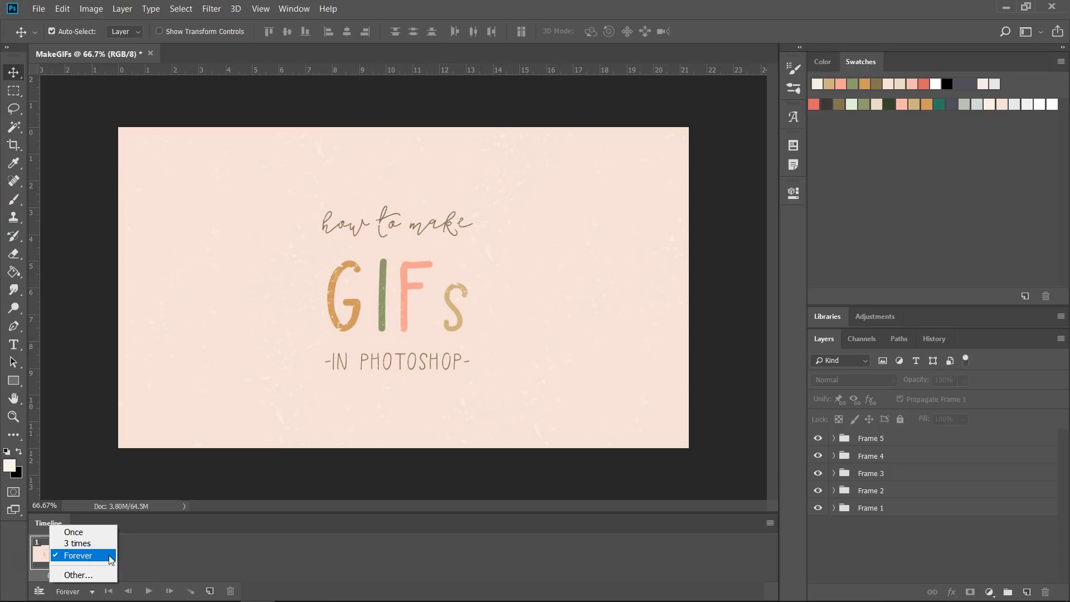
{"action": "left_click", "coordinate": [109, 558]}
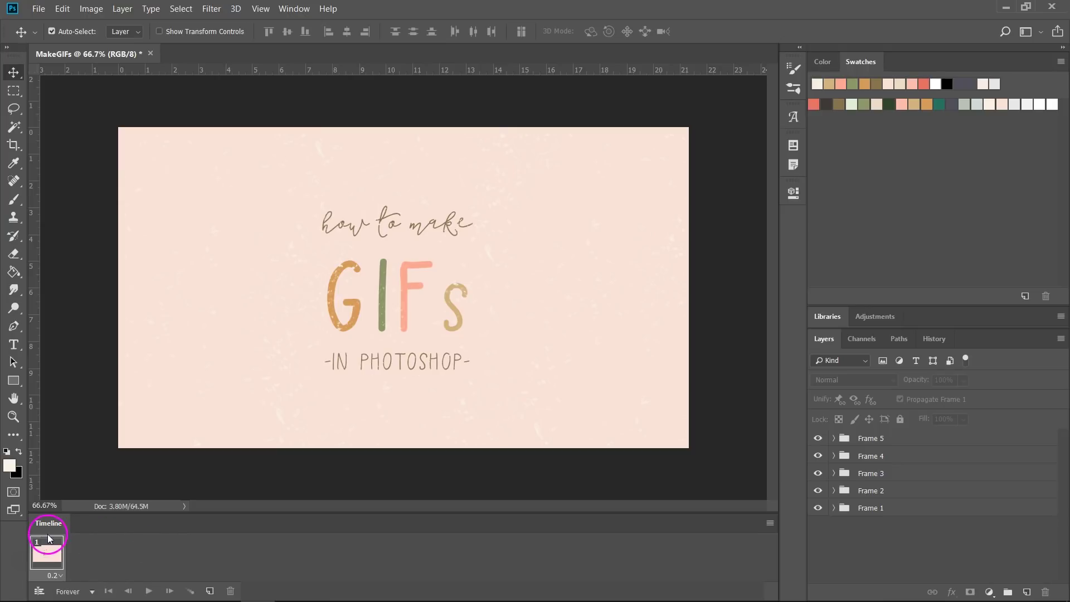
- Add a second animation frame that hides the Frame 5 group
{"action": "left_click_drag", "start_coordinate": [56, 553], "coordinate": [212, 590]}
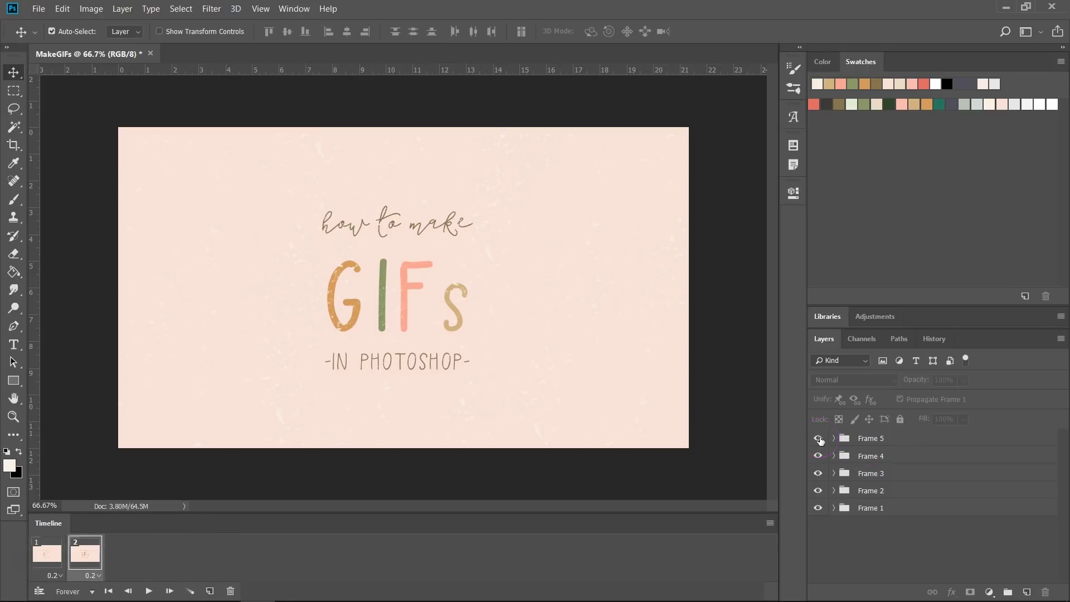
{"action": "left_click", "coordinate": [818, 438]}
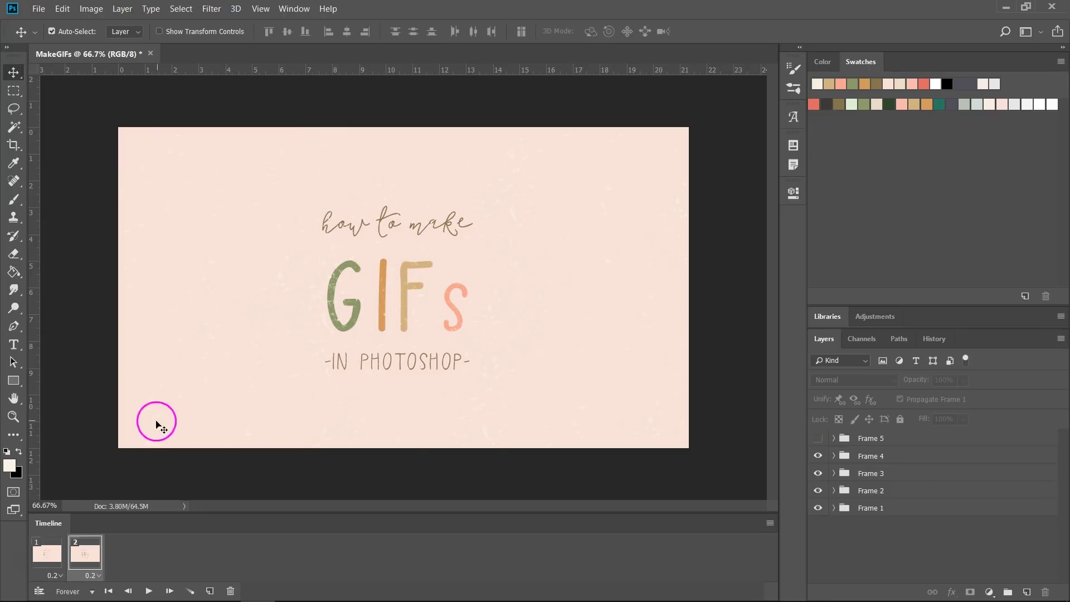
{"action": "left_click", "coordinate": [48, 552]}
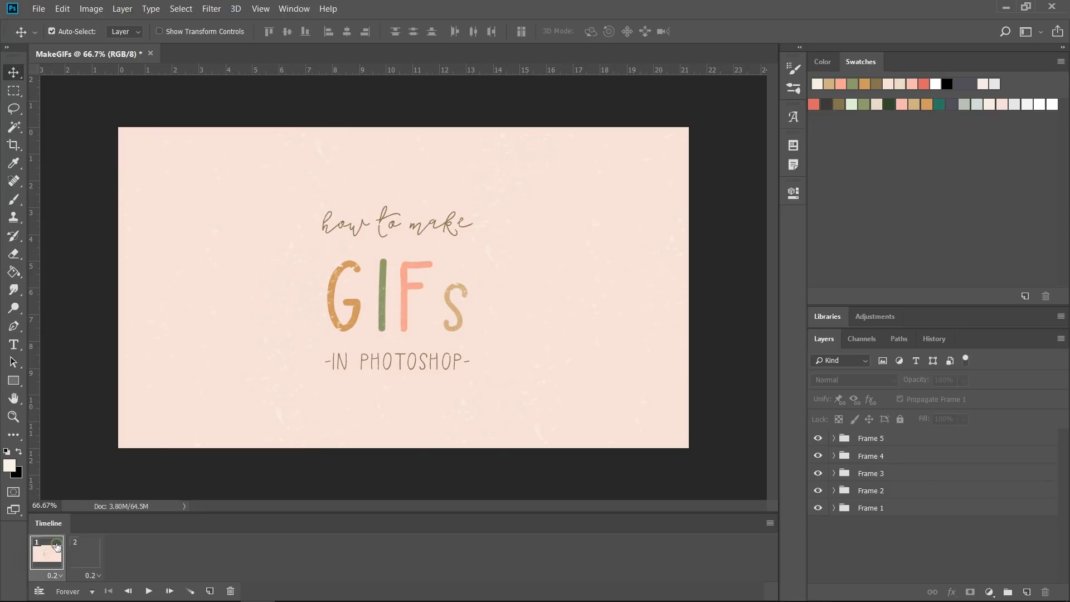
{"action": "left_click", "coordinate": [94, 549]}
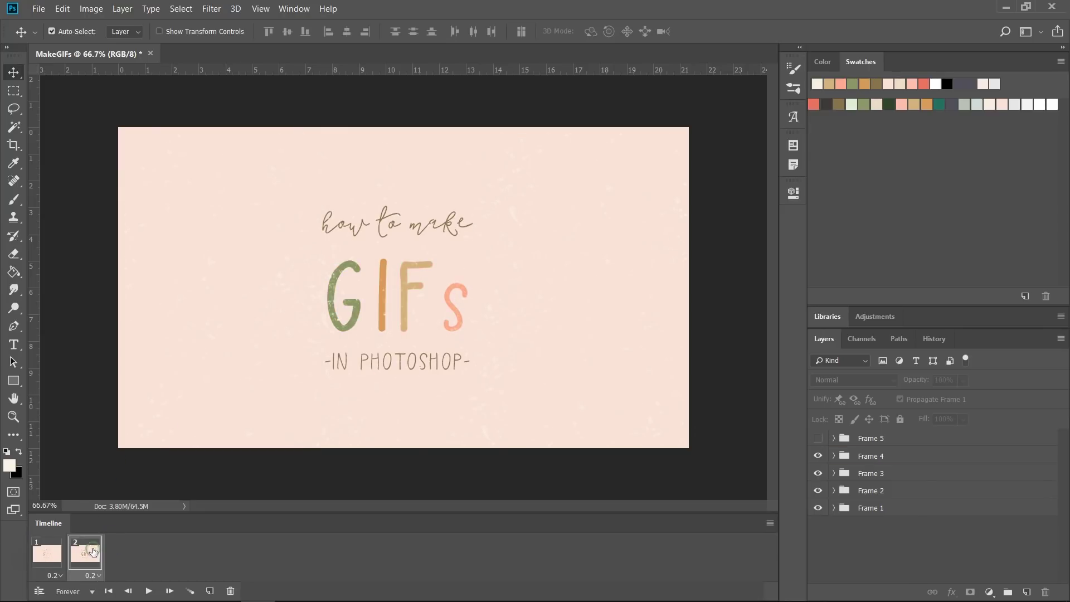
- Add the third, fourth and fifth frames, hiding the Frame 4 and Frame 3 groups
{"action": "left_click", "coordinate": [210, 590]}
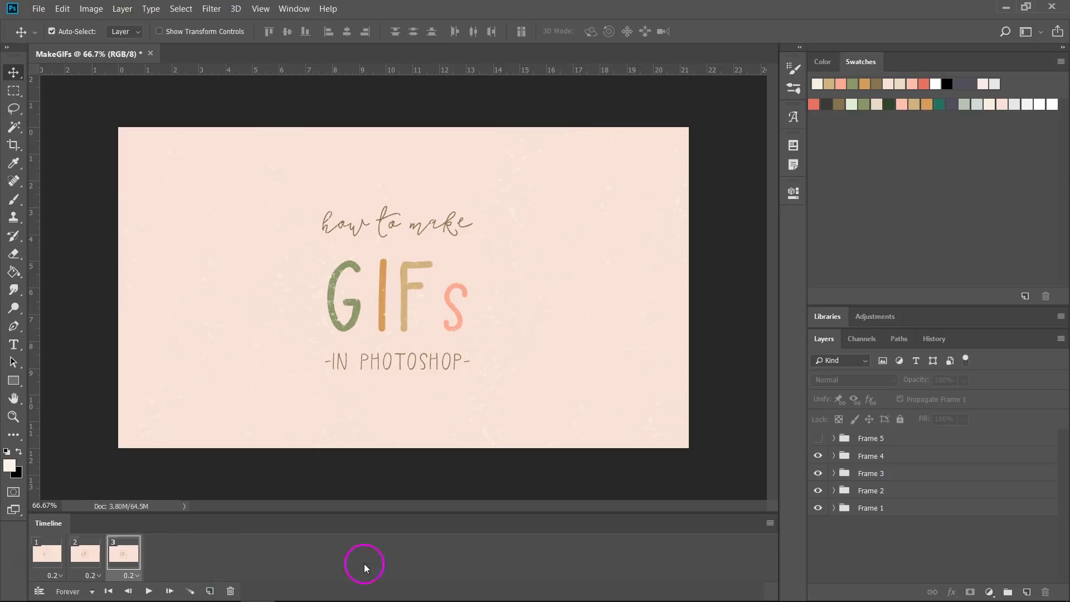
{"action": "left_click", "coordinate": [817, 457]}
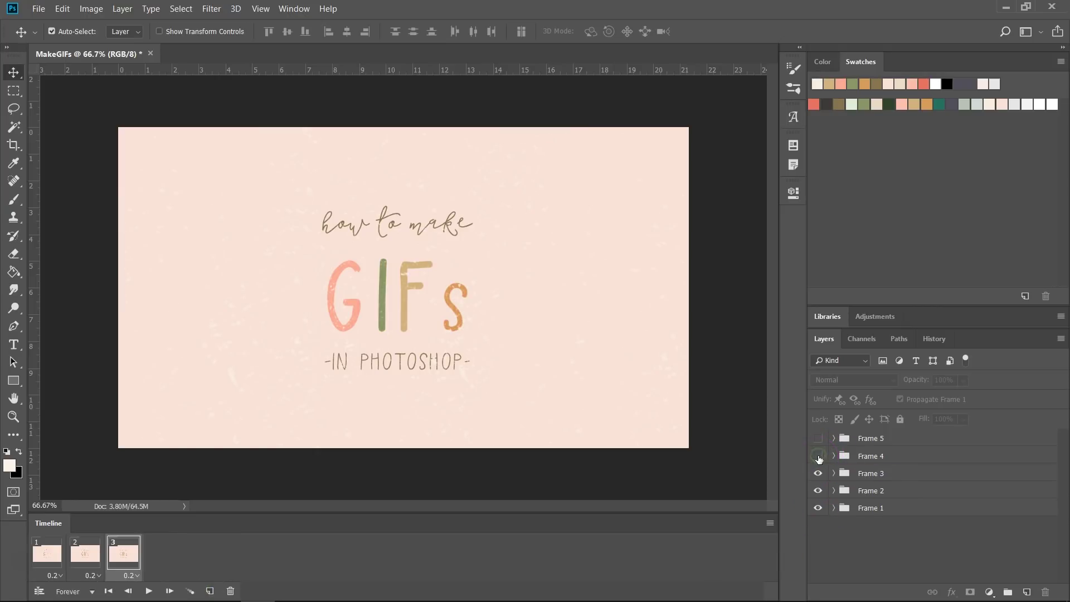
{"action": "mouse_move", "coordinate": [123, 550]}
{"action": "left_mouse_down"}
{"action": "mouse_move", "coordinate": [207, 572]}
{"action": "mouse_move", "coordinate": [210, 591]}
{"action": "left_mouse_up"}
{"action": "left_click", "coordinate": [819, 473]}
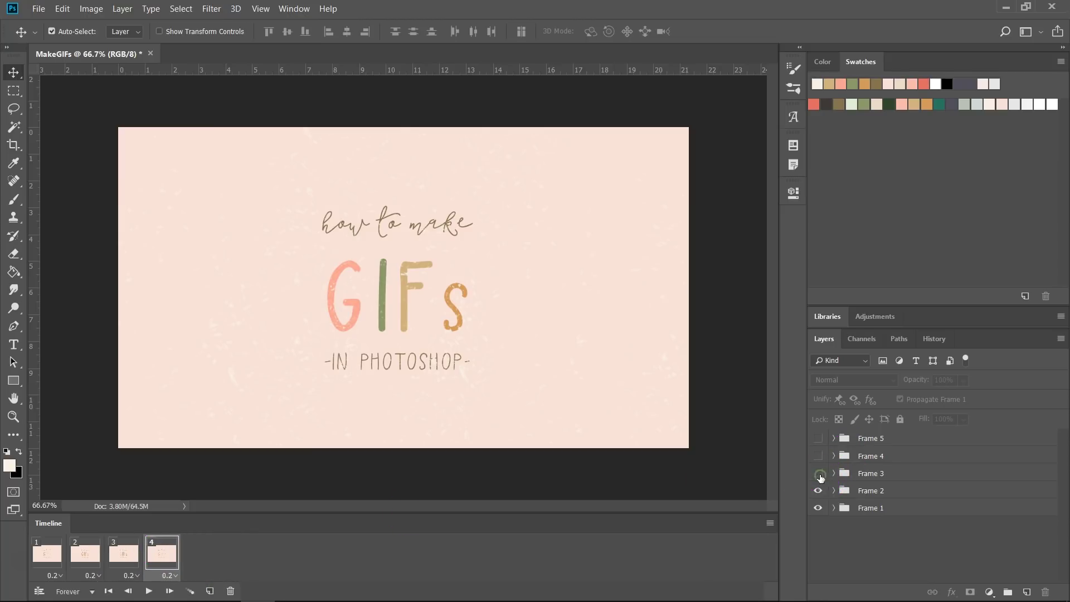
{"action": "left_click", "coordinate": [264, 563]}
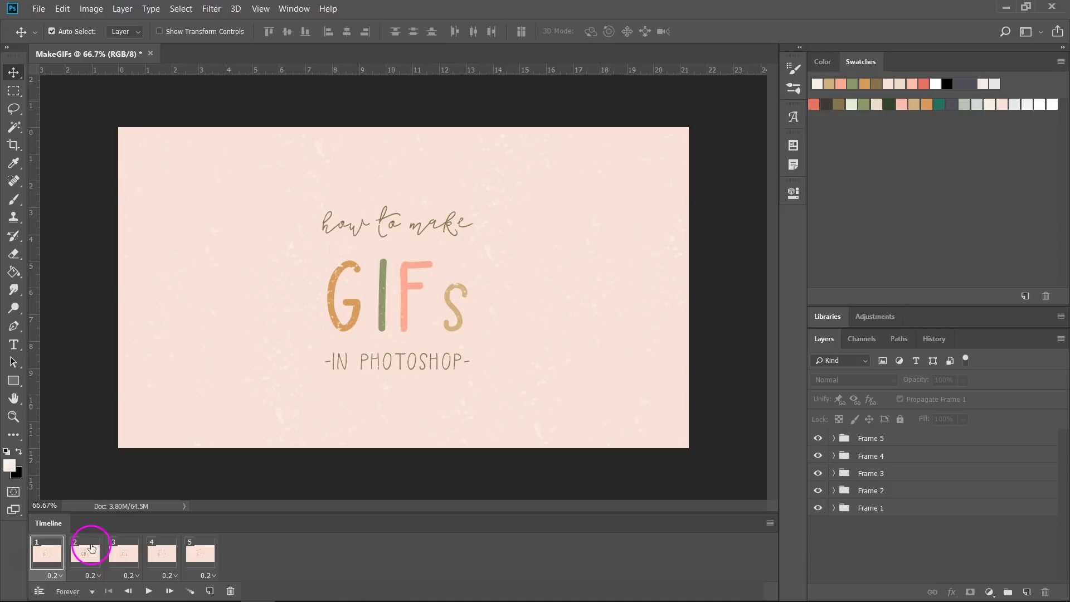
- Check frames two through five, then open the timeline's options menu
{"action": "left_click", "coordinate": [90, 548]}
{"action": "left_click", "coordinate": [125, 552]}
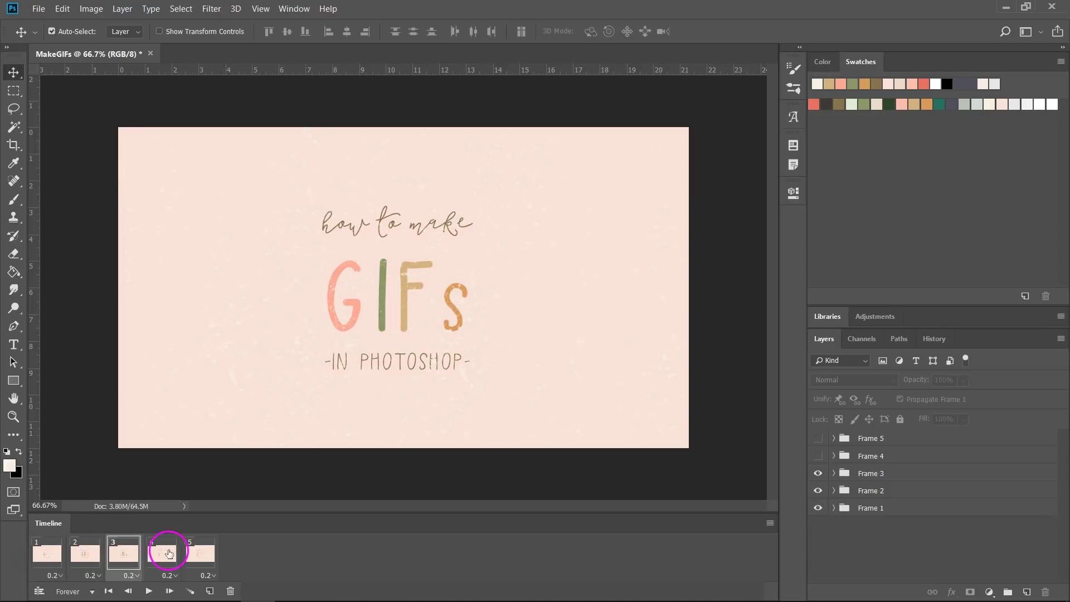
{"action": "left_click", "coordinate": [169, 553]}
{"action": "left_click", "coordinate": [206, 552]}
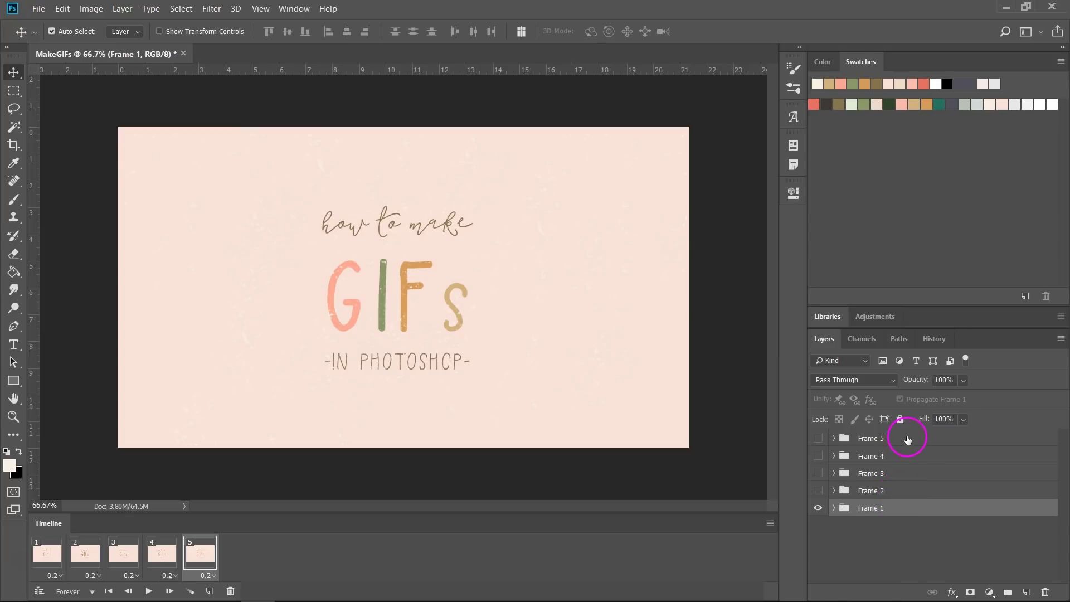
{"action": "left_click", "coordinate": [770, 524]}
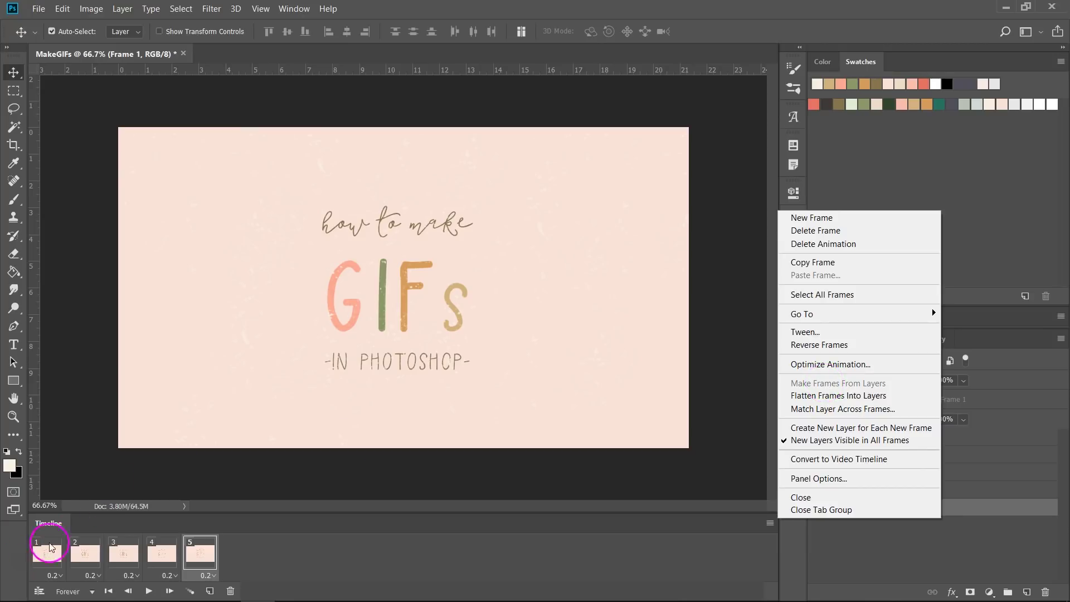
{"action": "left_click", "coordinate": [296, 543]}
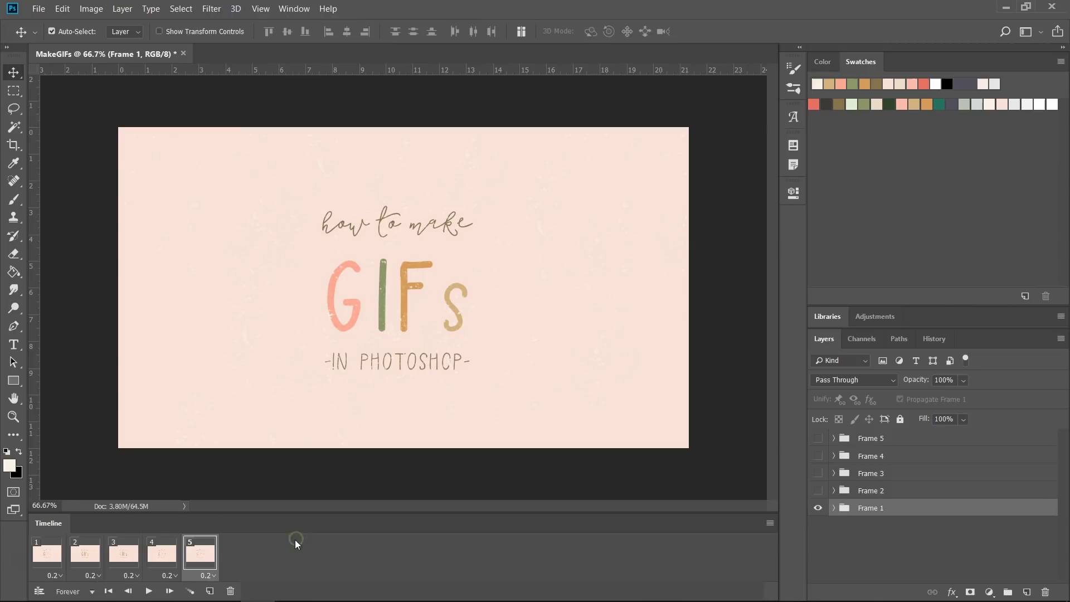
{"action": "left_click", "coordinate": [149, 591]}
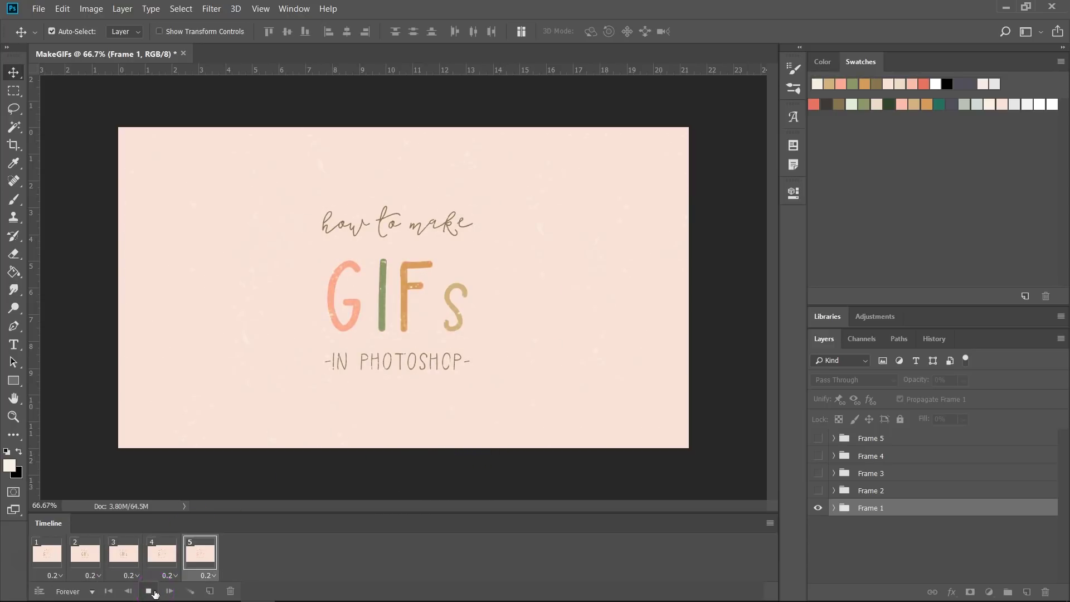
{"action": "left_click", "coordinate": [151, 591]}
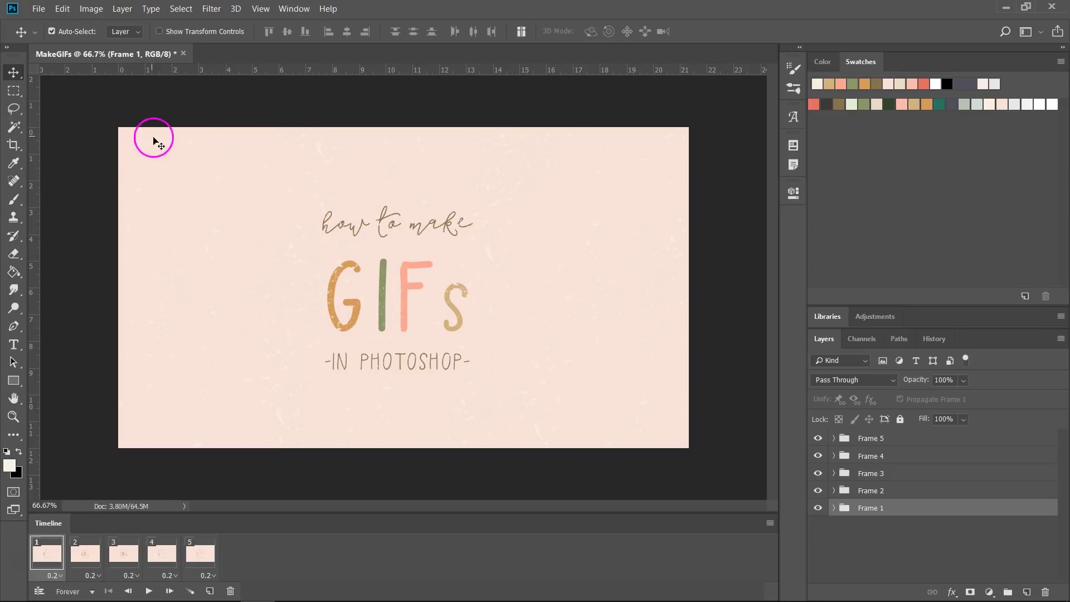
- Open File > Export > Save for Web (Legacy) and move its window fully into view
{"action": "left_click", "coordinate": [39, 9]}
{"action": "mouse_move", "coordinate": [53, 190]}
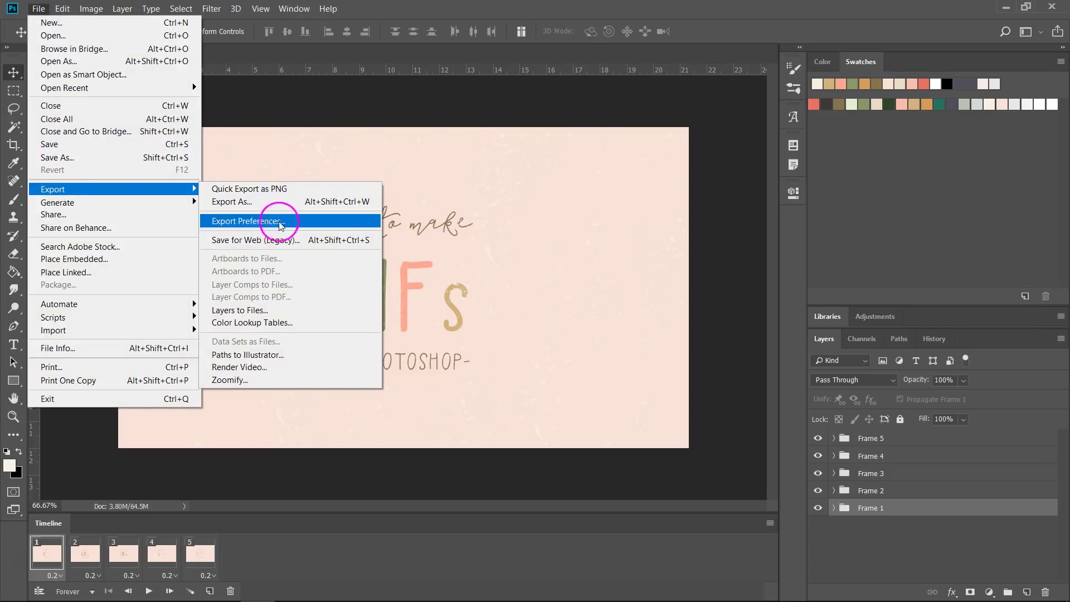
{"action": "left_click", "coordinate": [269, 238]}
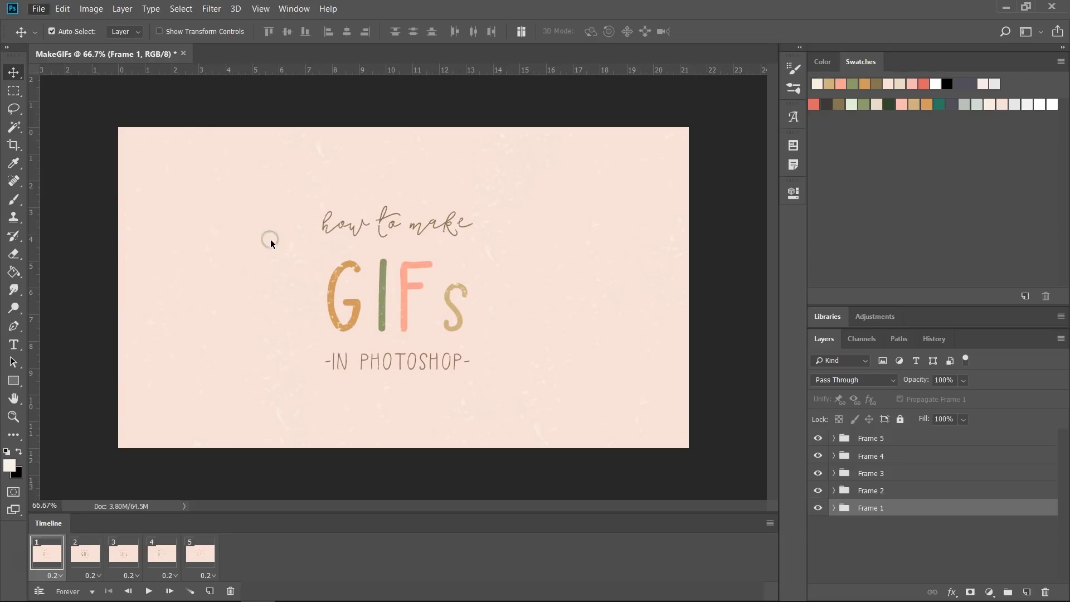
{"action": "left_click_drag", "start_coordinate": [343, 10], "coordinate": [277, 24]}
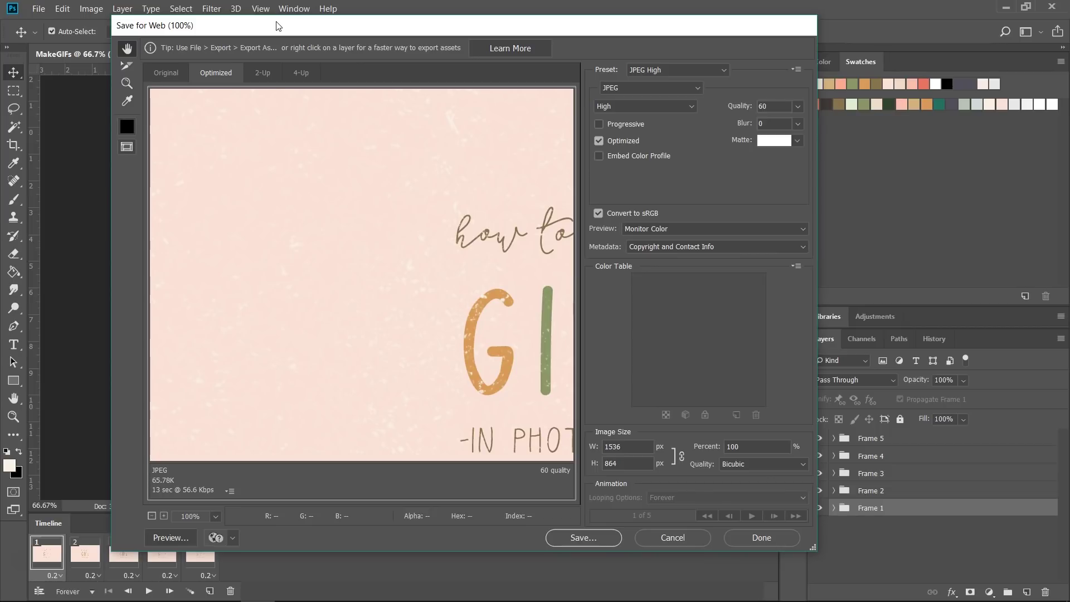
- Choose the GIF 128 Dithered preset and pan the preview to show the whole artwork
{"action": "left_click", "coordinate": [713, 71]}
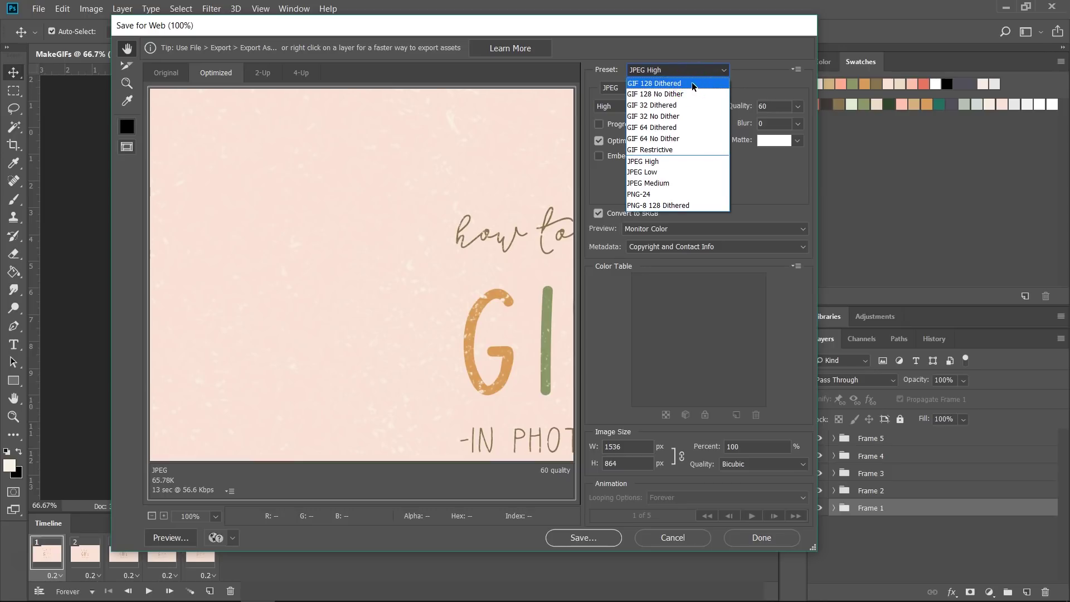
{"action": "left_click", "coordinate": [691, 82]}
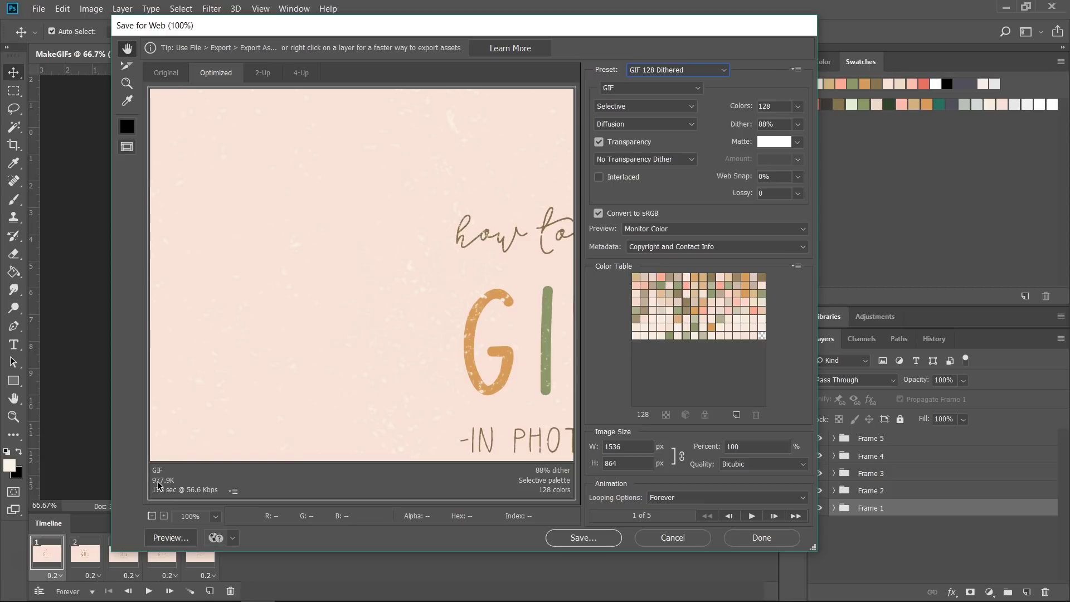
{"action": "left_click_drag", "start_coordinate": [416, 361], "coordinate": [528, 207]}
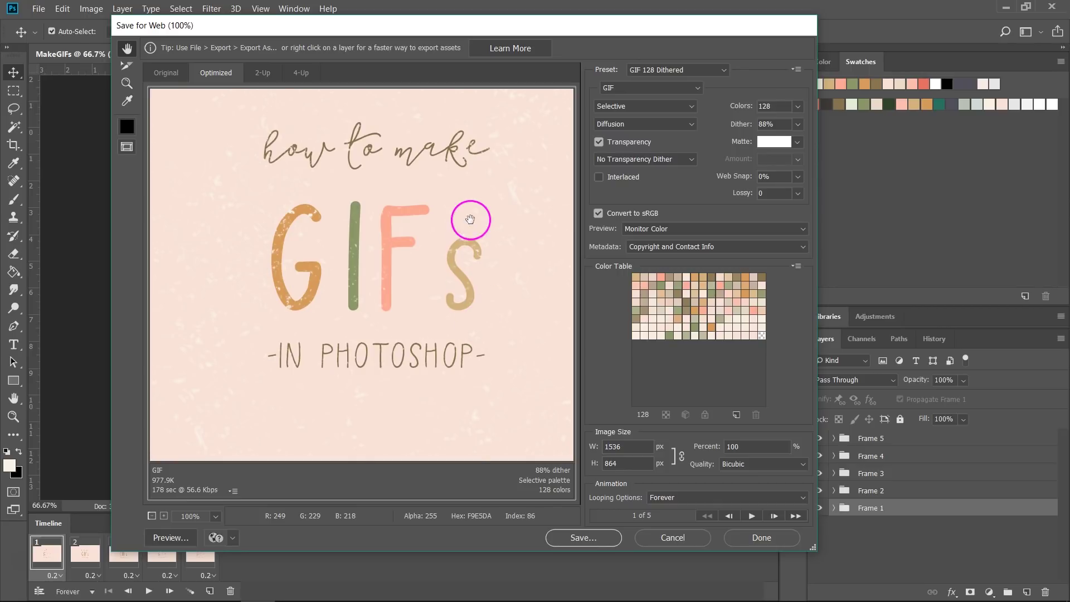
{"action": "left_click_drag", "start_coordinate": [468, 219], "coordinate": [459, 243]}
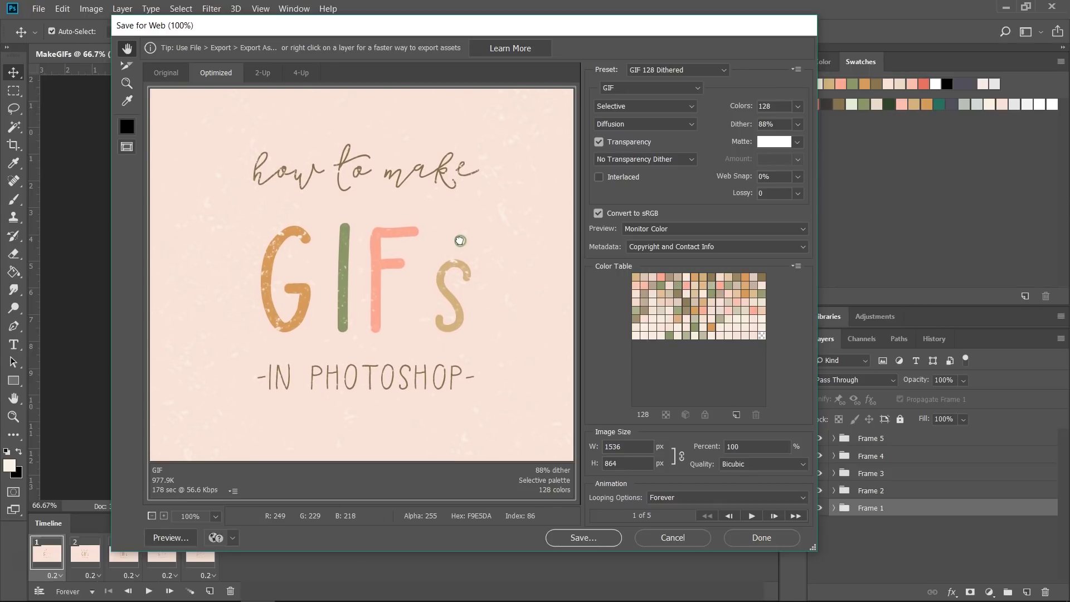
- Resize the GIF output to 800×450 pixels and refresh the preview
{"action": "double_click", "coordinate": [619, 446]}
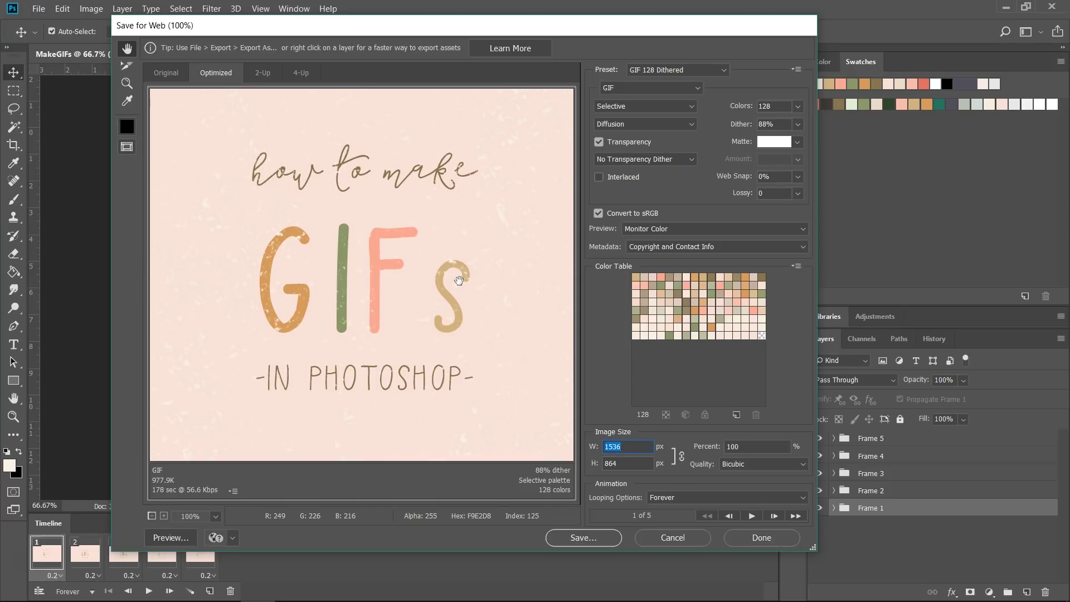
{"action": "type", "text": "80"}
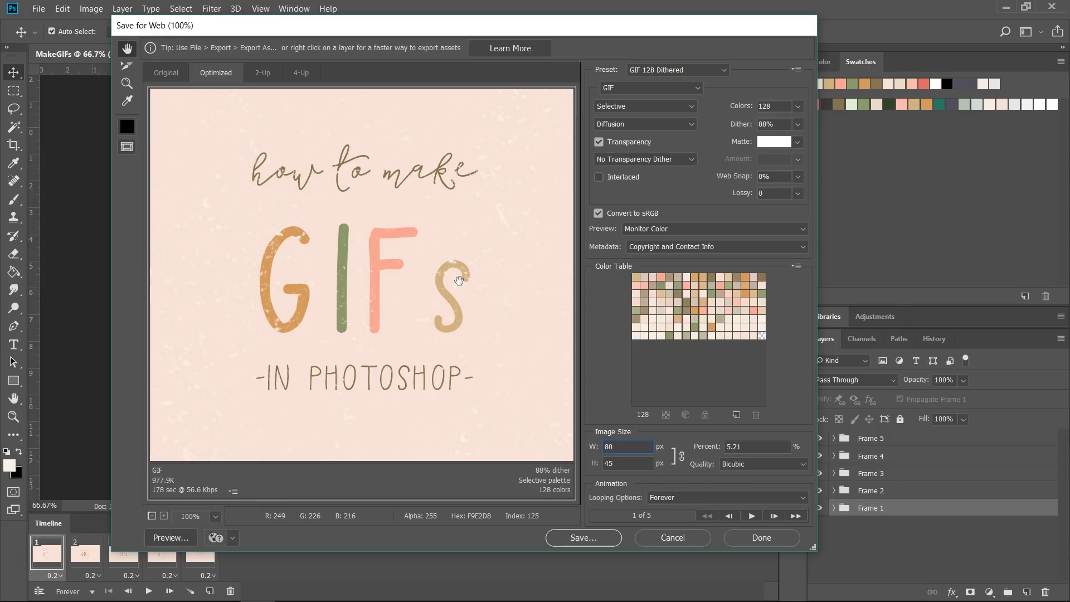
{"action": "type", "text": "0"}
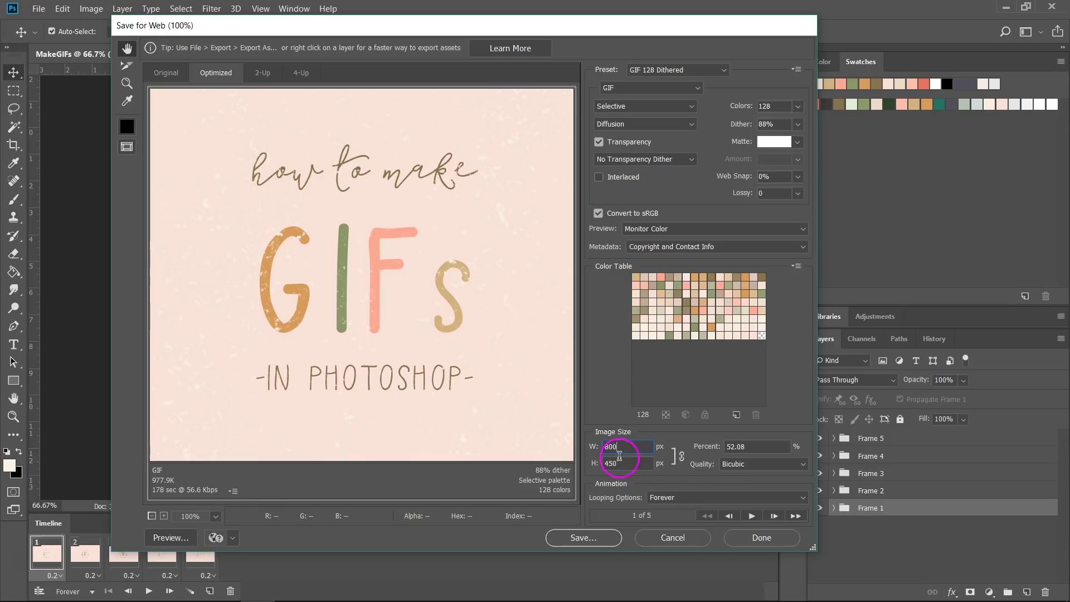
{"action": "left_click", "coordinate": [628, 465]}
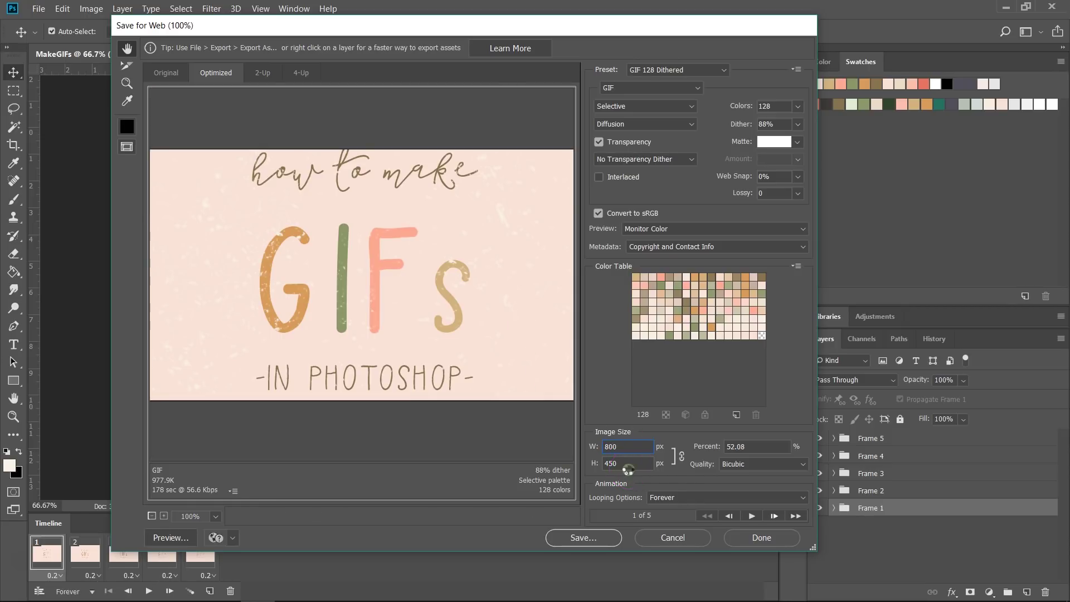
{"action": "left_click", "coordinate": [610, 464]}
{"action": "left_click", "coordinate": [446, 321]}
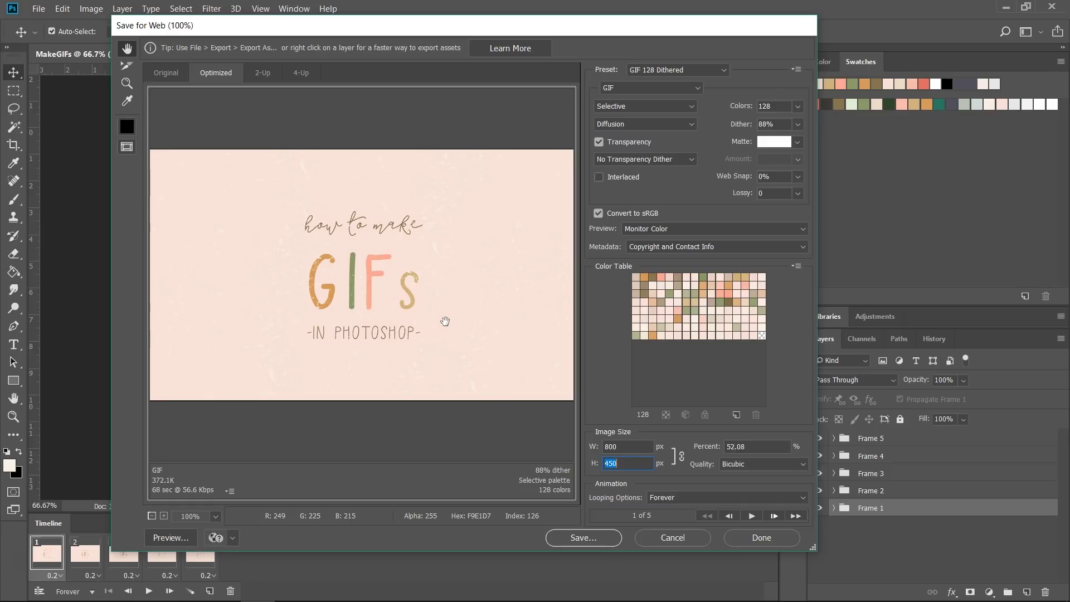
- Save the optimized animation as MakeGIFs.gif
{"action": "left_click", "coordinate": [327, 177]}
{"action": "left_click", "coordinate": [583, 538]}
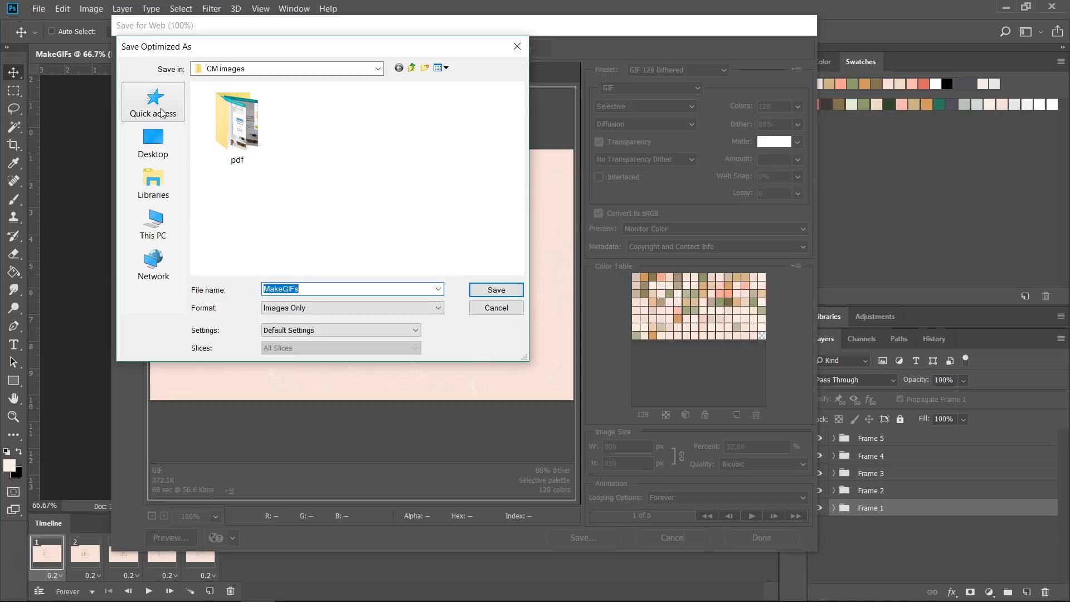
{"action": "left_click", "coordinate": [496, 291]}
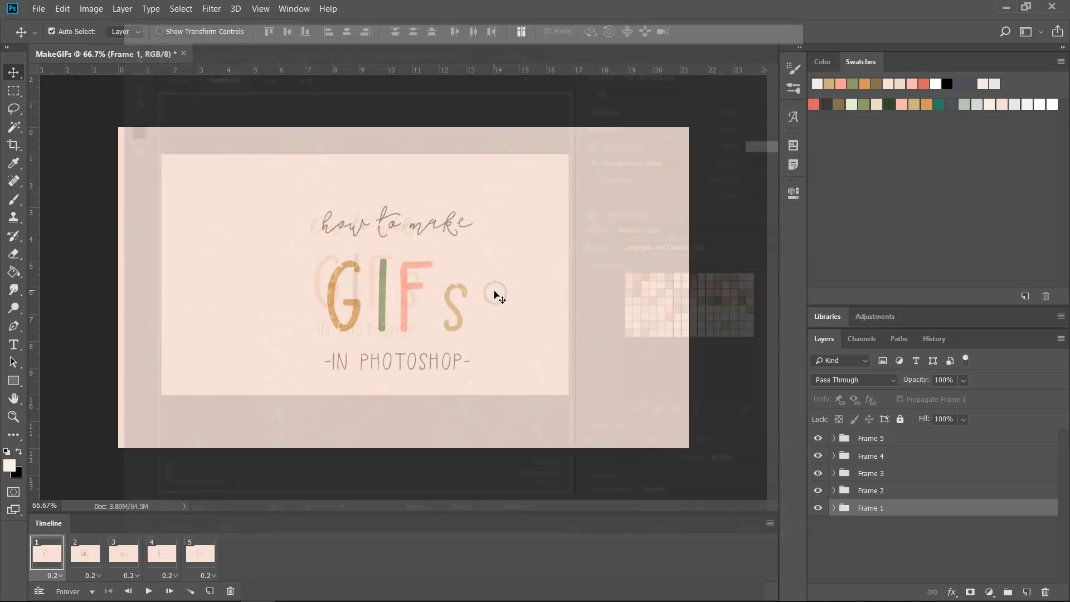
- Drag MakeGIFs.gif from File Explorer into Chrome to preview the animation
{"action": "left_click", "coordinate": [120, 592]}
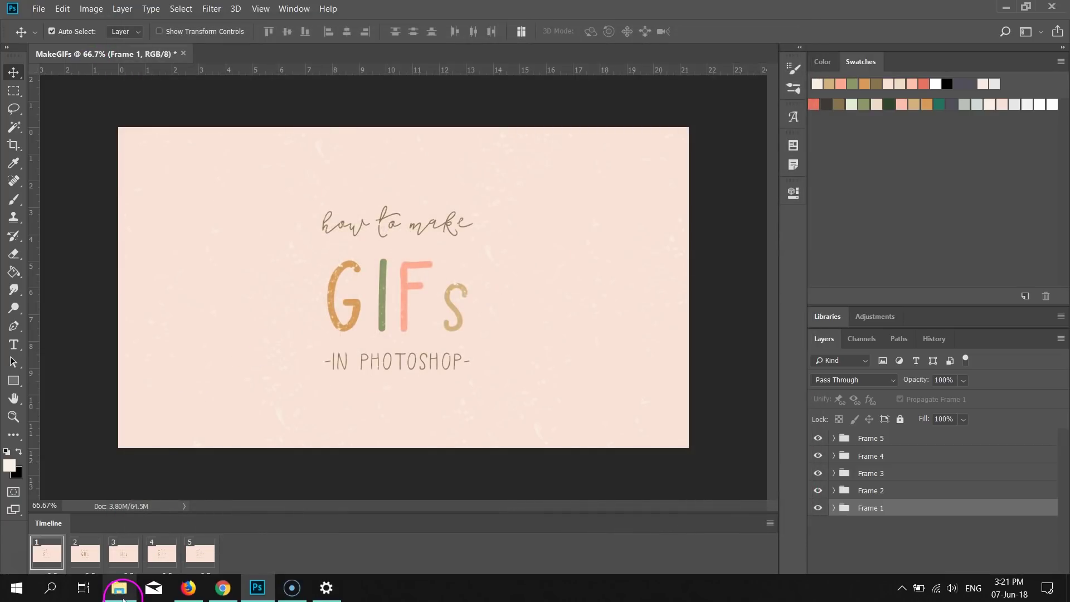
{"action": "left_click", "coordinate": [347, 194]}
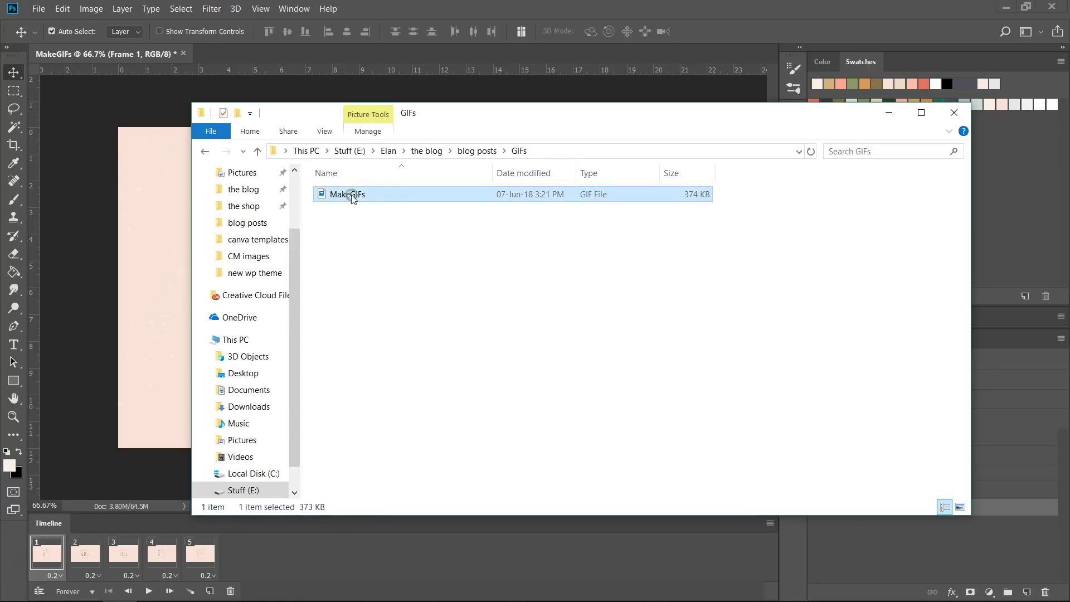
{"action": "left_click_drag", "start_coordinate": [351, 197], "coordinate": [222, 591]}
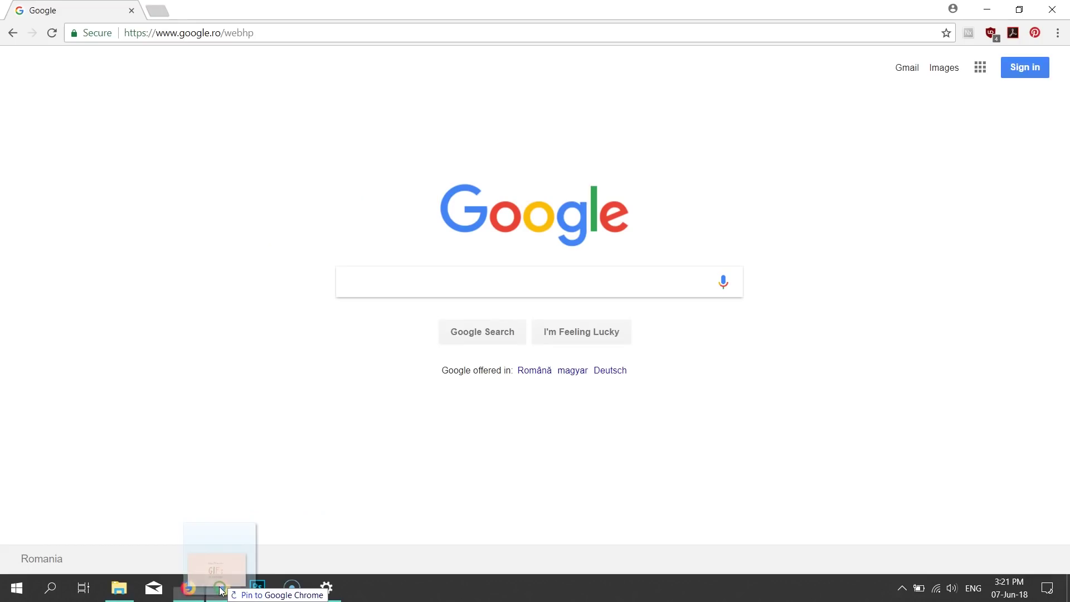
{"action": "left_click_drag", "start_coordinate": [222, 591], "coordinate": [269, 64]}
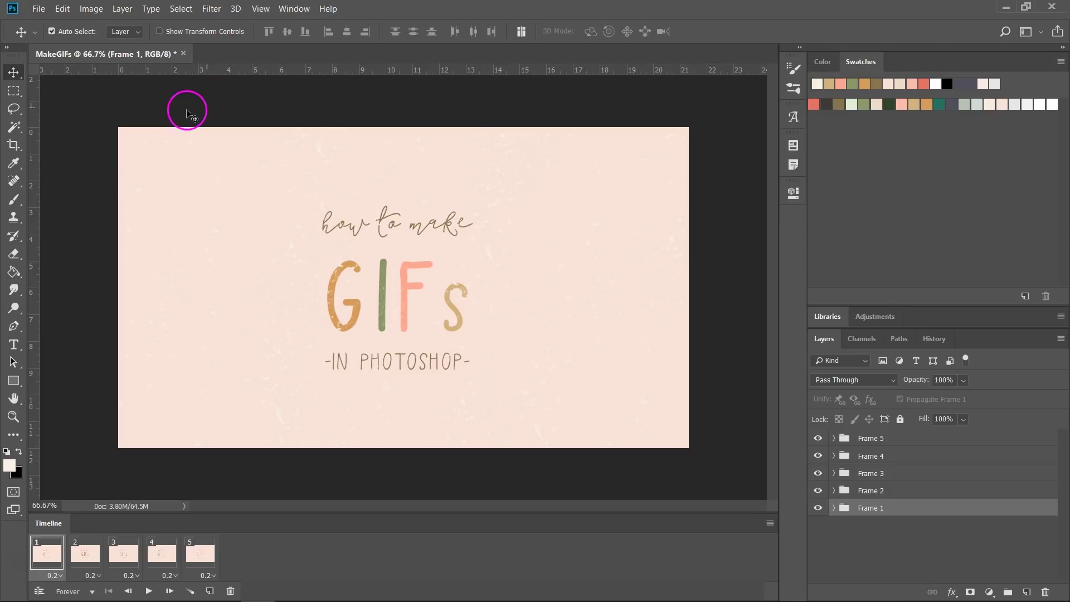
- Resize the canvas to 1000×1000 pixels with Image > Canvas Size, accepting the clipping warning
{"action": "left_click", "coordinate": [92, 10]}
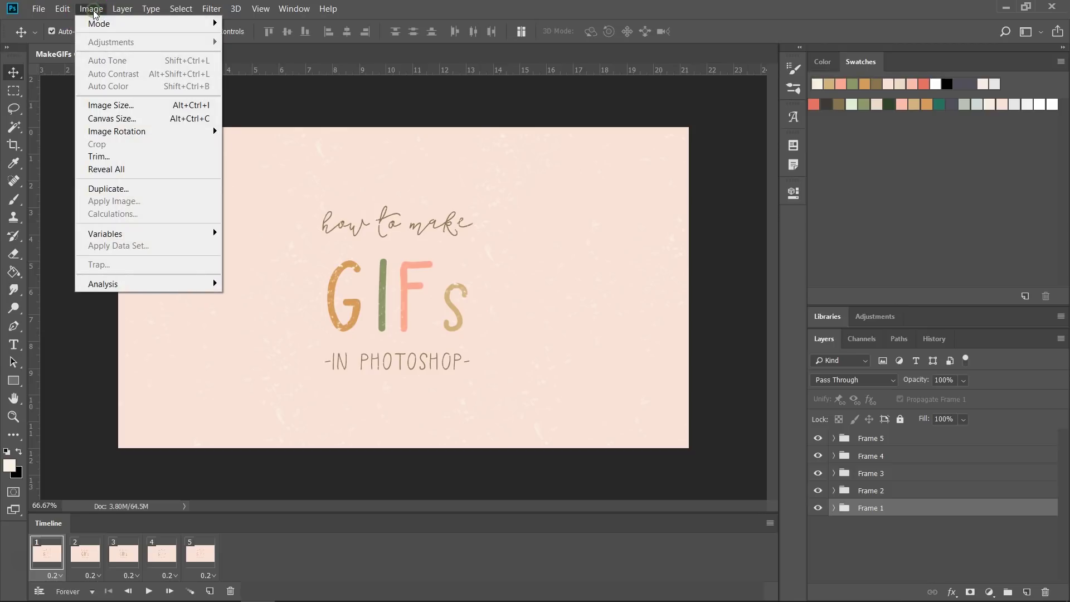
{"action": "left_click", "coordinate": [117, 123]}
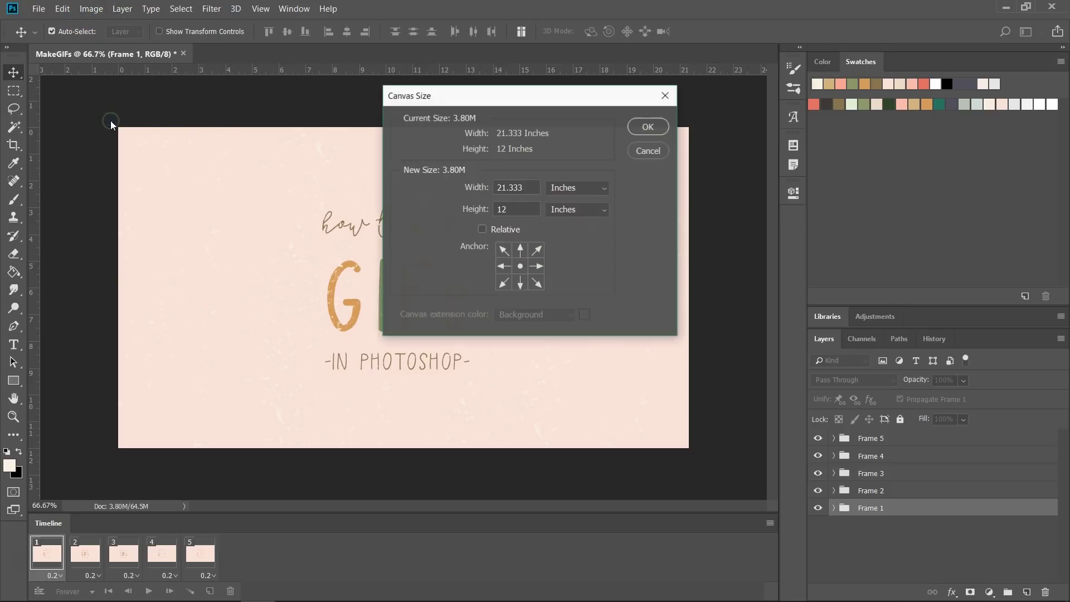
{"action": "left_click", "coordinate": [569, 187]}
{"action": "left_click", "coordinate": [570, 198]}
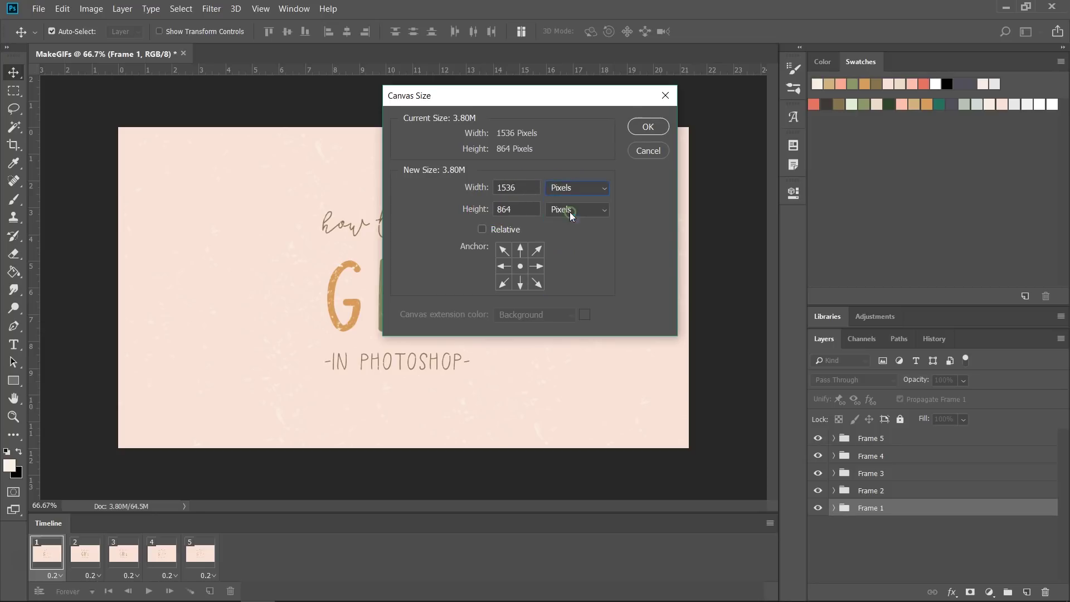
{"action": "double_click", "coordinate": [520, 186]}
{"action": "type", "text": "1000"}
{"action": "key", "text": "Tab"}
{"action": "type", "text": "100"}
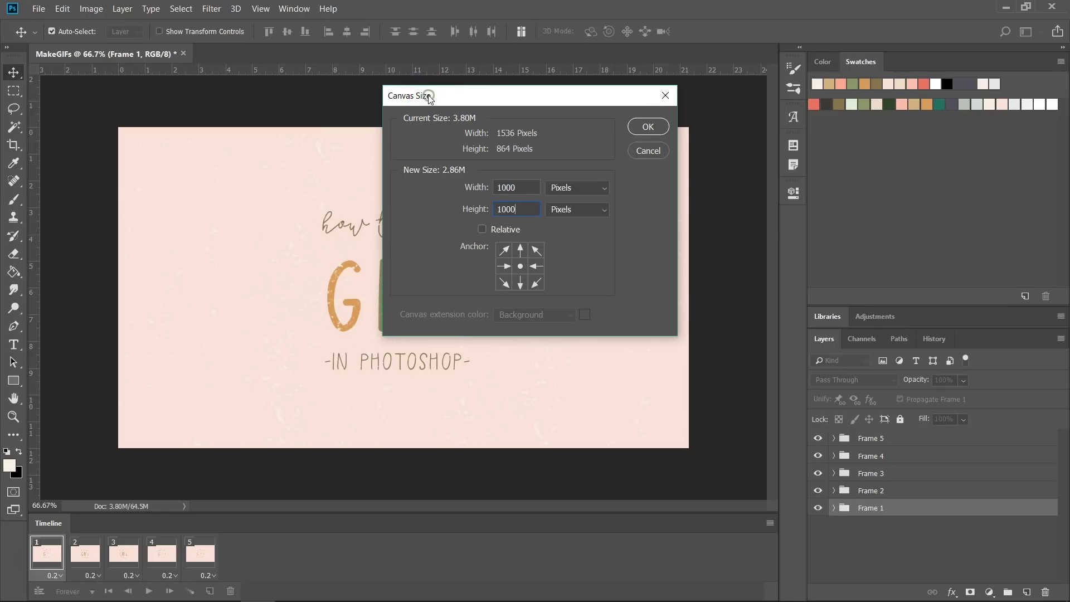
{"action": "left_click_drag", "start_coordinate": [429, 96], "coordinate": [429, 98]}
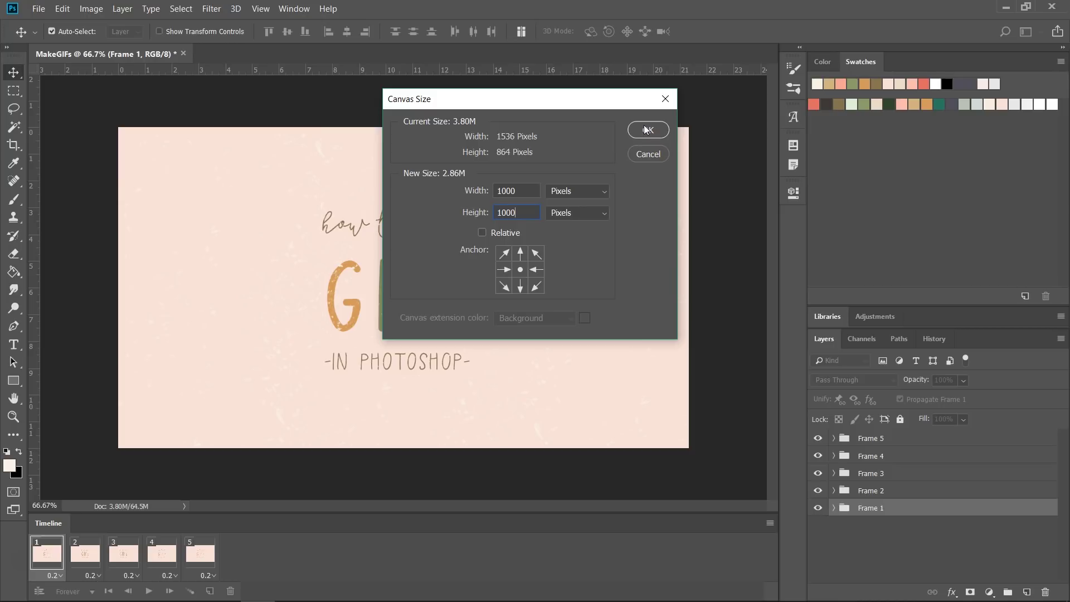
{"action": "left_click", "coordinate": [648, 130]}
{"action": "left_click", "coordinate": [498, 239]}
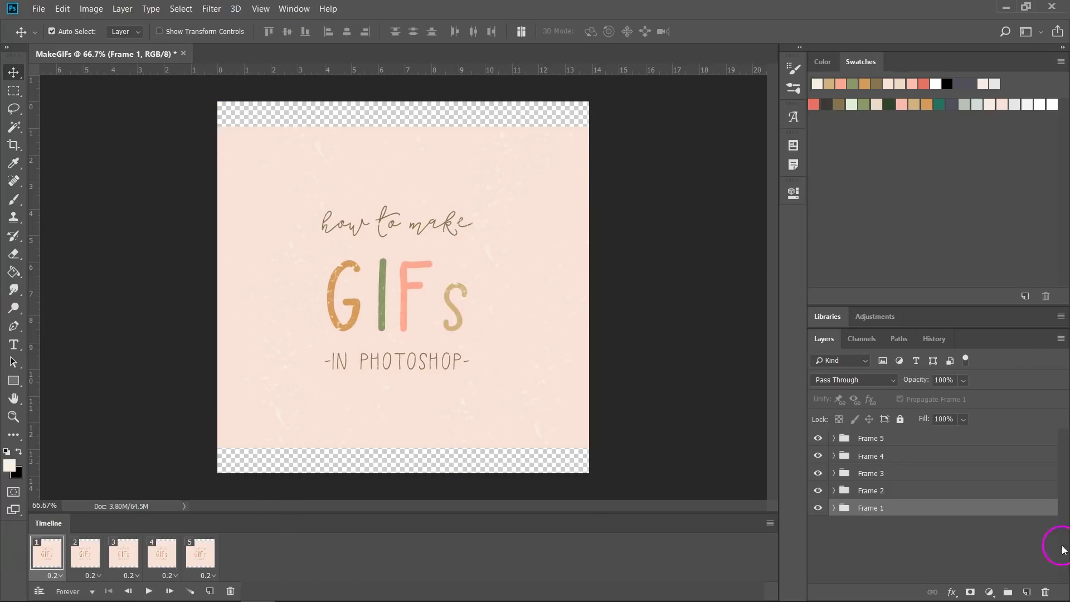
- Add Layer 6 beneath the frame groups and bucket-fill it cream to cover the empty strips
{"action": "left_click", "coordinate": [1027, 592]}
{"action": "left_click_drag", "start_coordinate": [928, 513], "coordinate": [930, 548]}
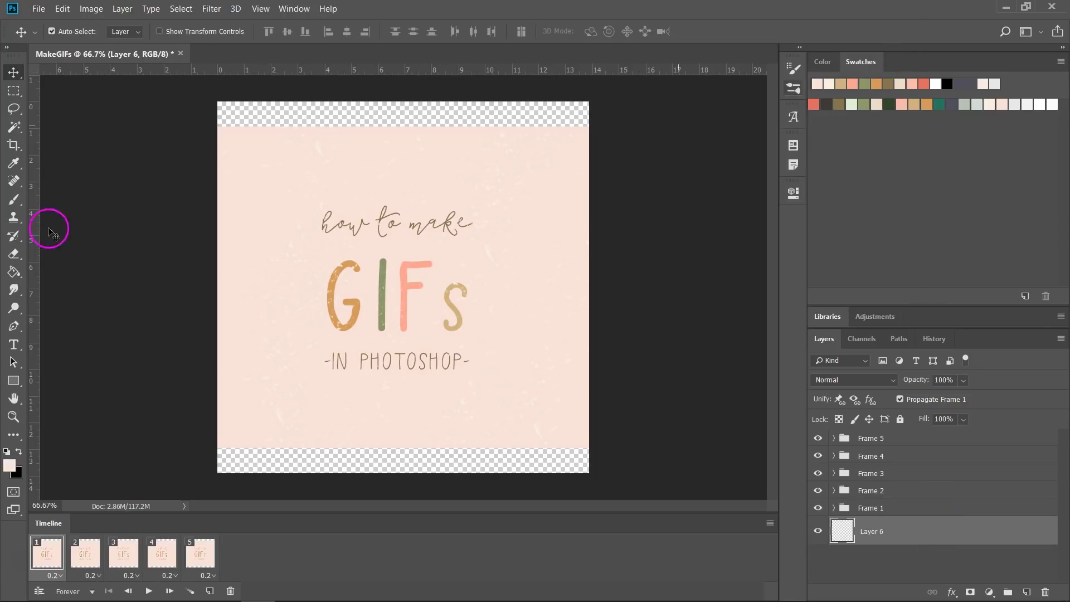
{"action": "left_click", "coordinate": [15, 272]}
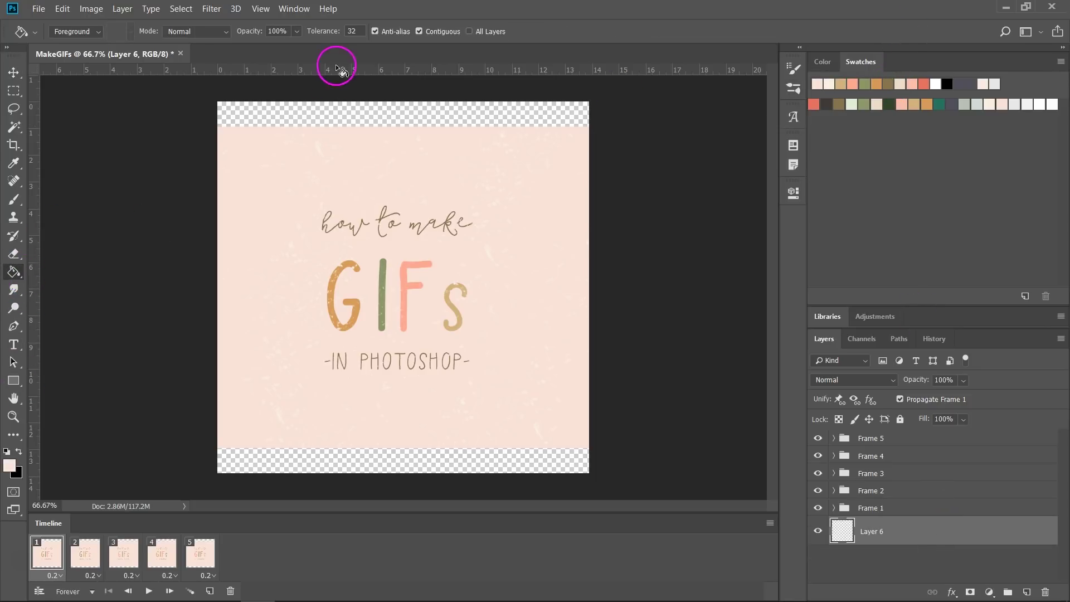
{"action": "left_click", "coordinate": [311, 113]}
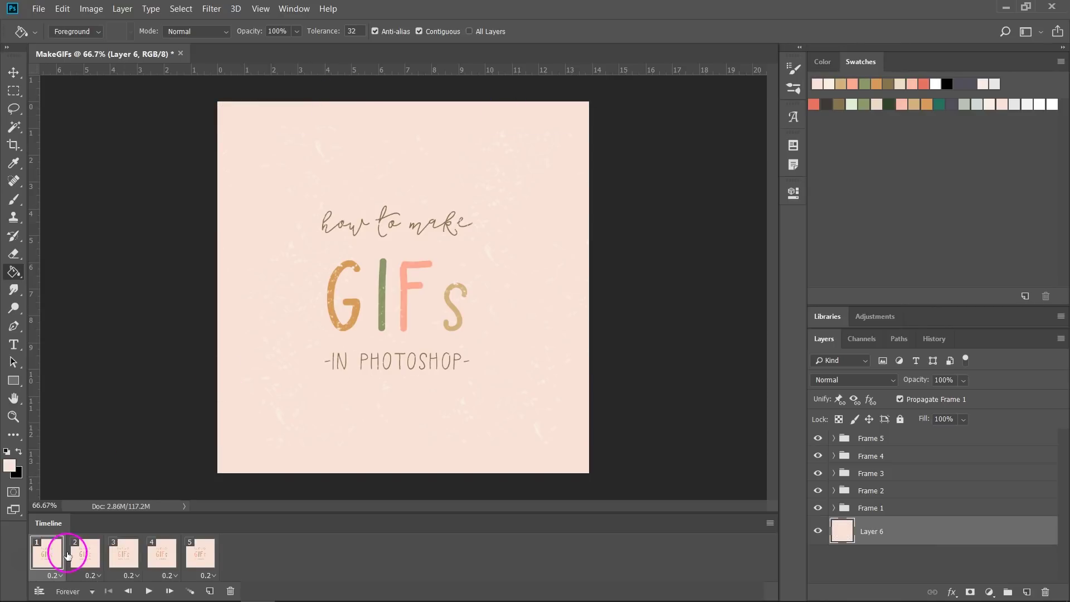
- Step through the five animation frames and return to frame 1
{"action": "key", "text": "v"}
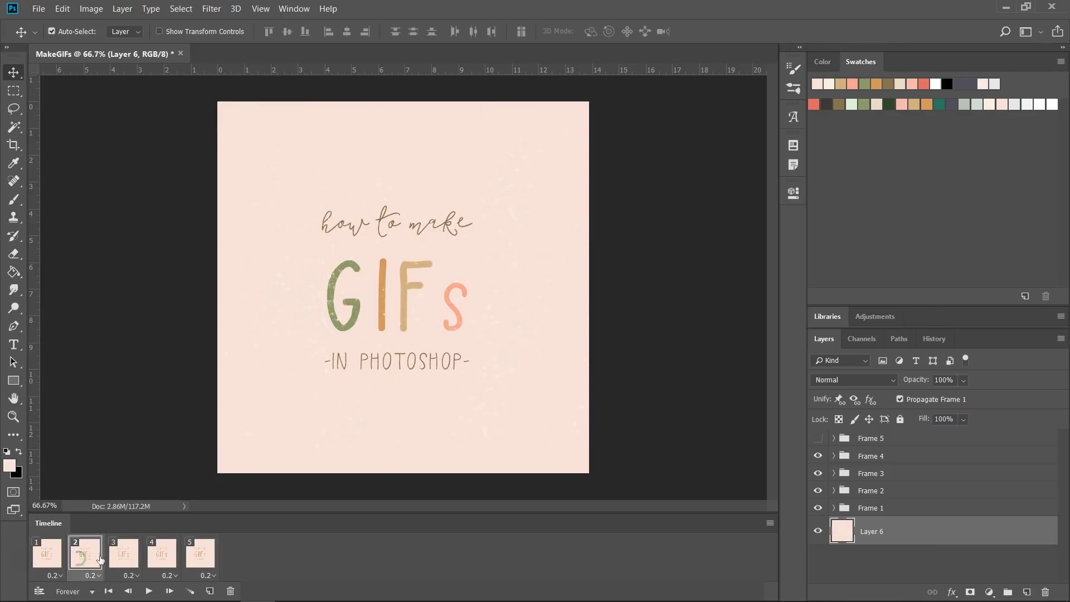
{"action": "left_click", "coordinate": [123, 552]}
{"action": "left_click", "coordinate": [161, 554], "text": "shift"}
{"action": "left_click", "coordinate": [200, 551]}
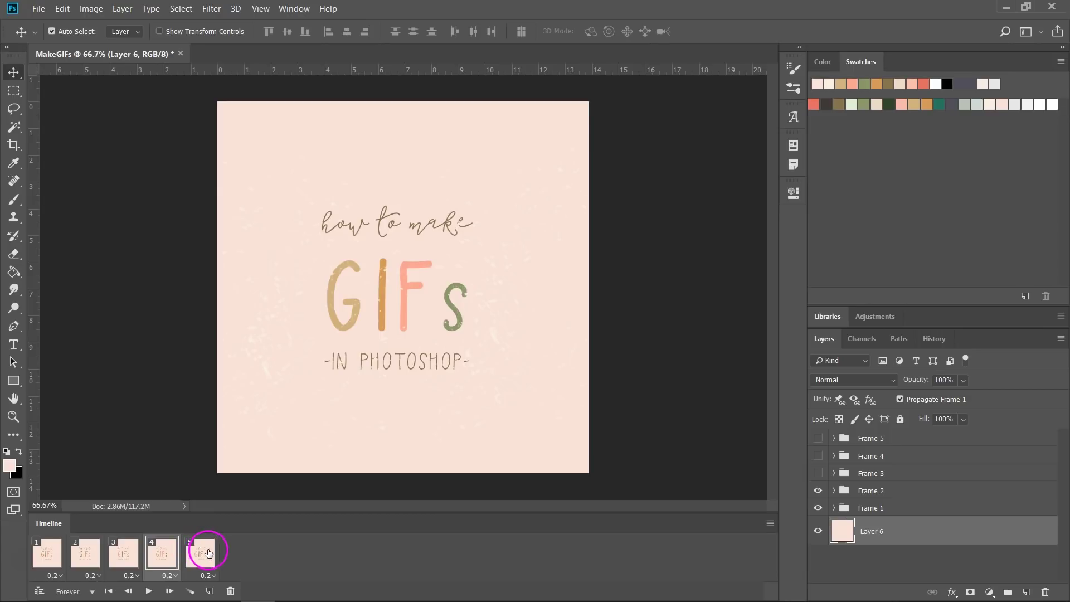
{"action": "left_click", "coordinate": [48, 552]}
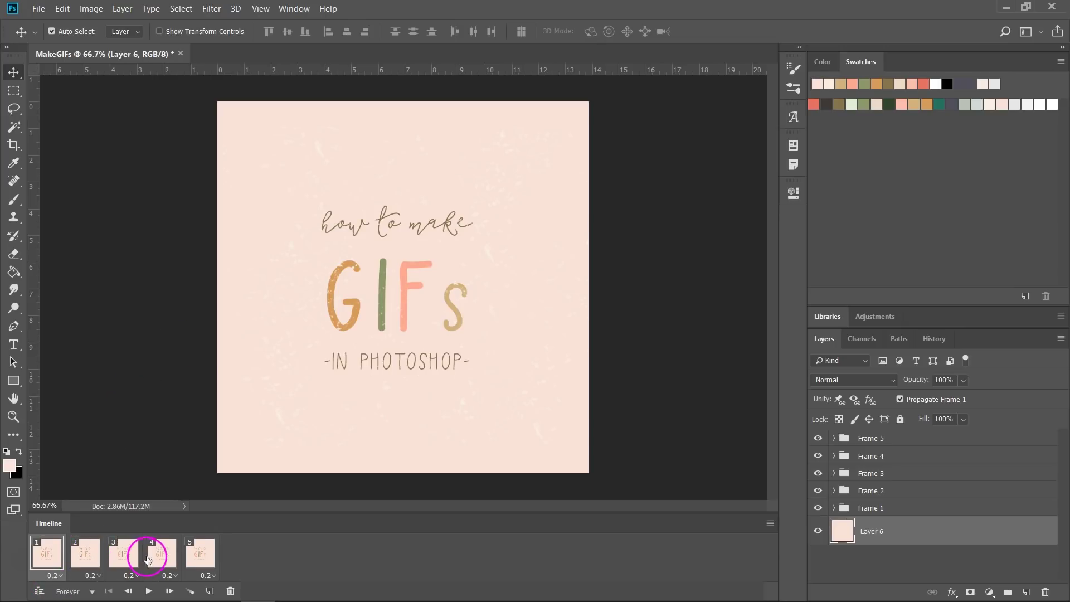
- Select all frames and duplicate them repeatedly until the timeline reaches 25 frames
{"action": "left_click_drag", "start_coordinate": [132, 553], "coordinate": [216, 559]}
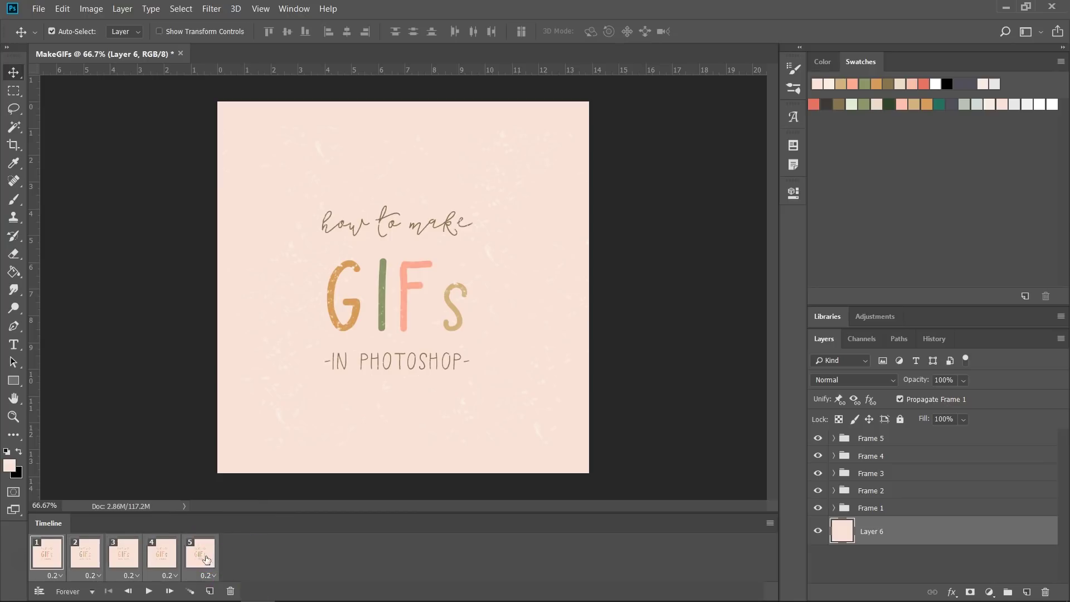
{"action": "left_click_drag", "start_coordinate": [207, 559], "coordinate": [211, 592]}
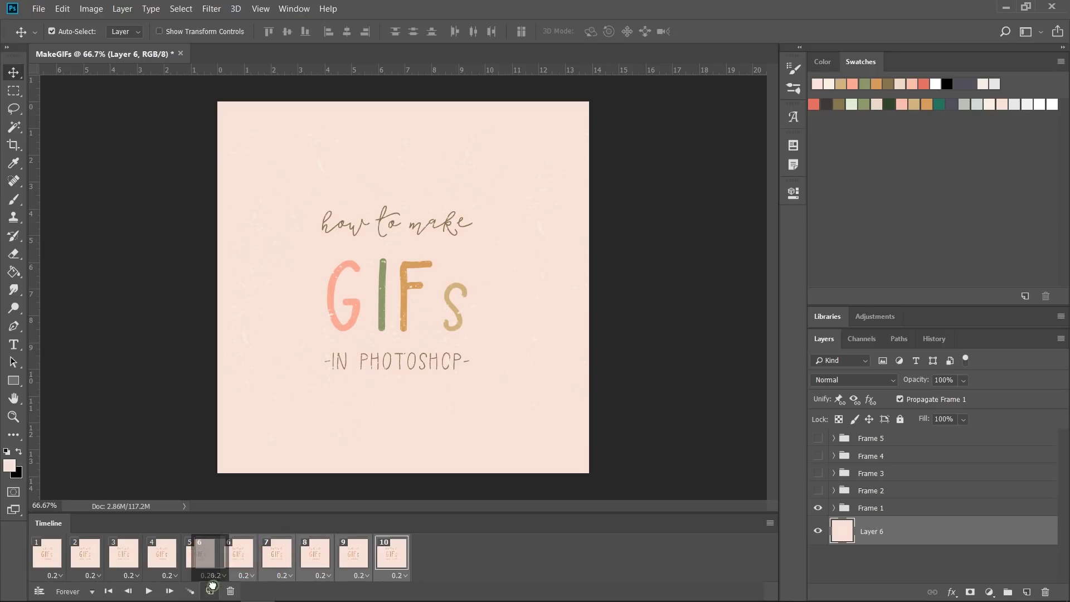
{"action": "left_click_drag", "start_coordinate": [242, 558], "coordinate": [211, 591]}
{"action": "mouse_move", "coordinate": [352, 556]}
{"action": "left_mouse_down"}
{"action": "mouse_move", "coordinate": [342, 576]}
{"action": "mouse_move", "coordinate": [211, 591]}
{"action": "left_mouse_up"}
{"action": "left_click_drag", "start_coordinate": [589, 556], "coordinate": [211, 591]}
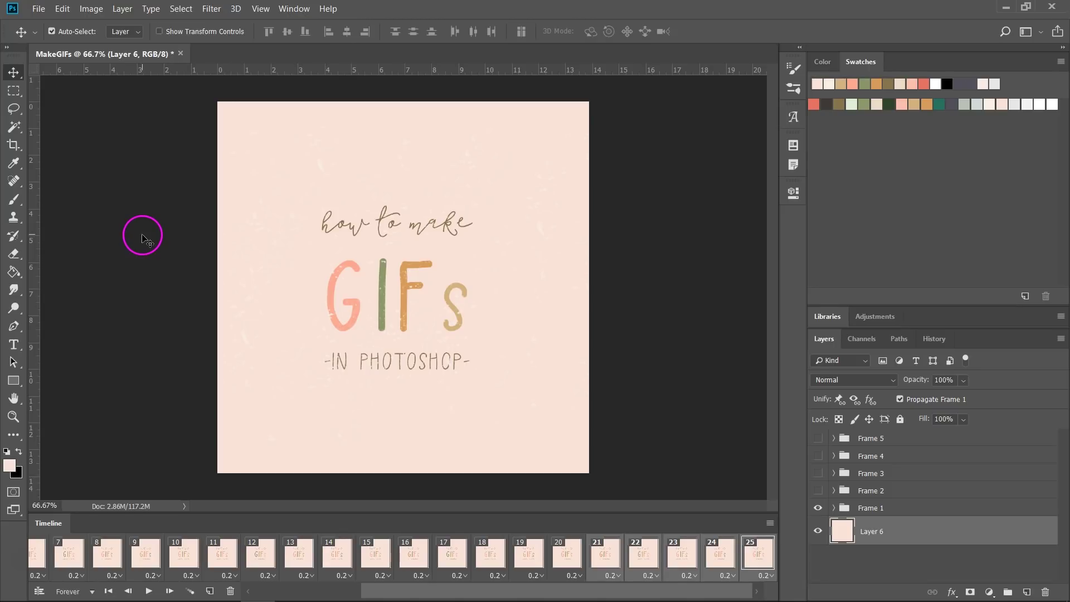
- Render the animation as MakeGIFs.mp4, an H.264 video at 1000×1000
{"action": "left_click", "coordinate": [38, 8]}
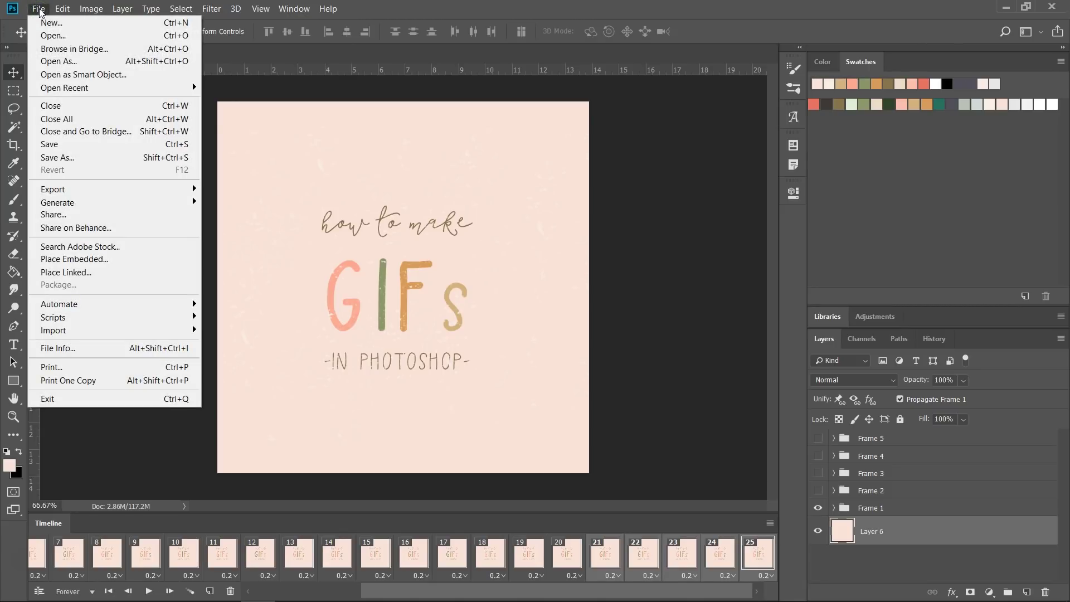
{"action": "mouse_move", "coordinate": [53, 190]}
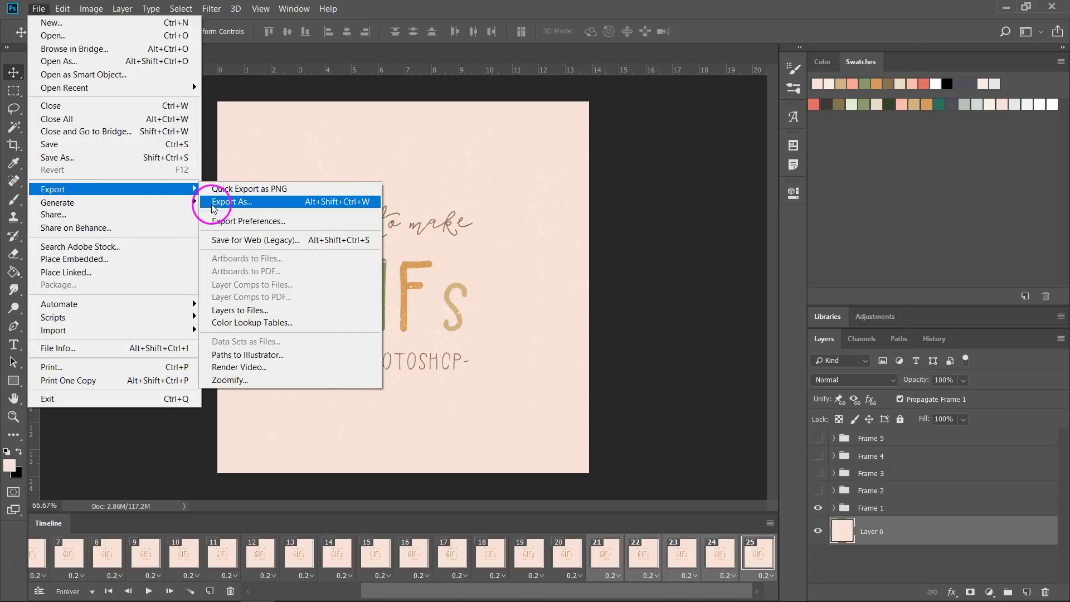
{"action": "left_click", "coordinate": [278, 367]}
{"action": "left_click", "coordinate": [273, 120]}
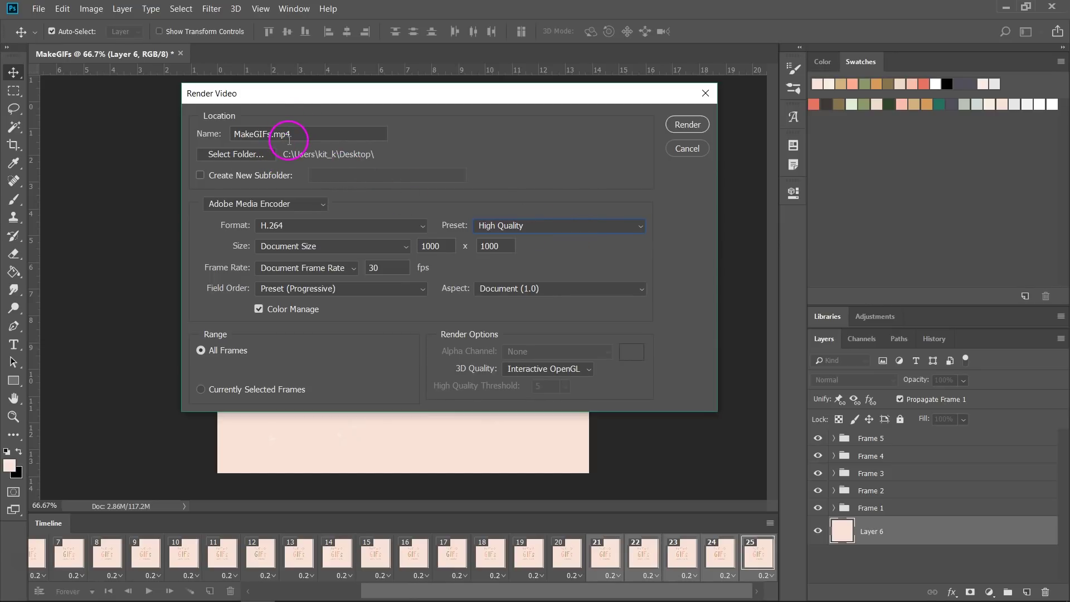
{"action": "left_click", "coordinate": [687, 126]}
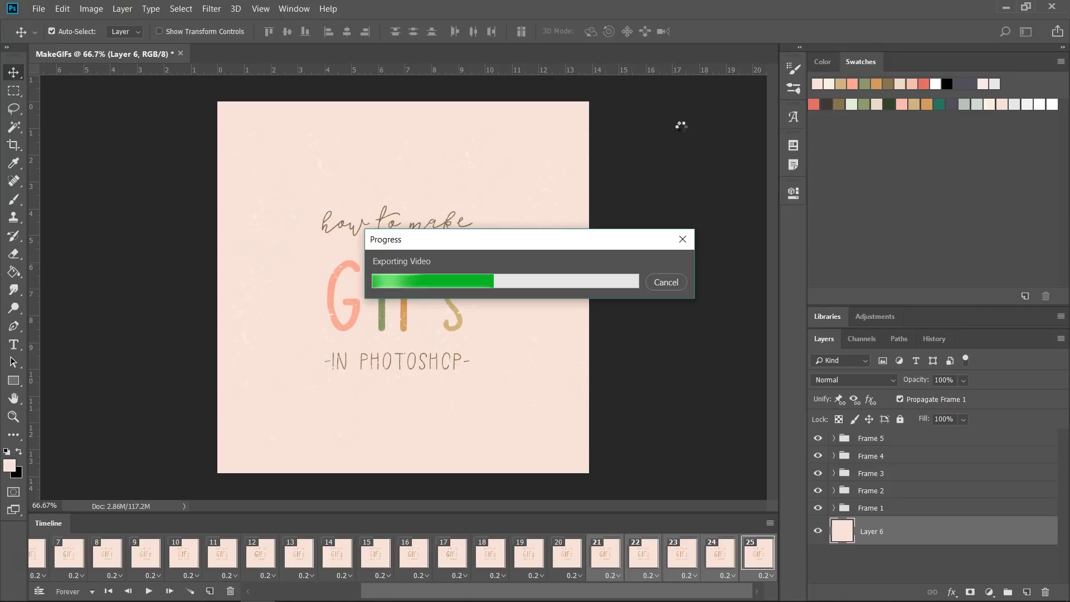
- Play the rendered MakeGIFs.mp4 in VLC from its File Explorer folder
{"action": "left_click", "coordinate": [119, 588]}
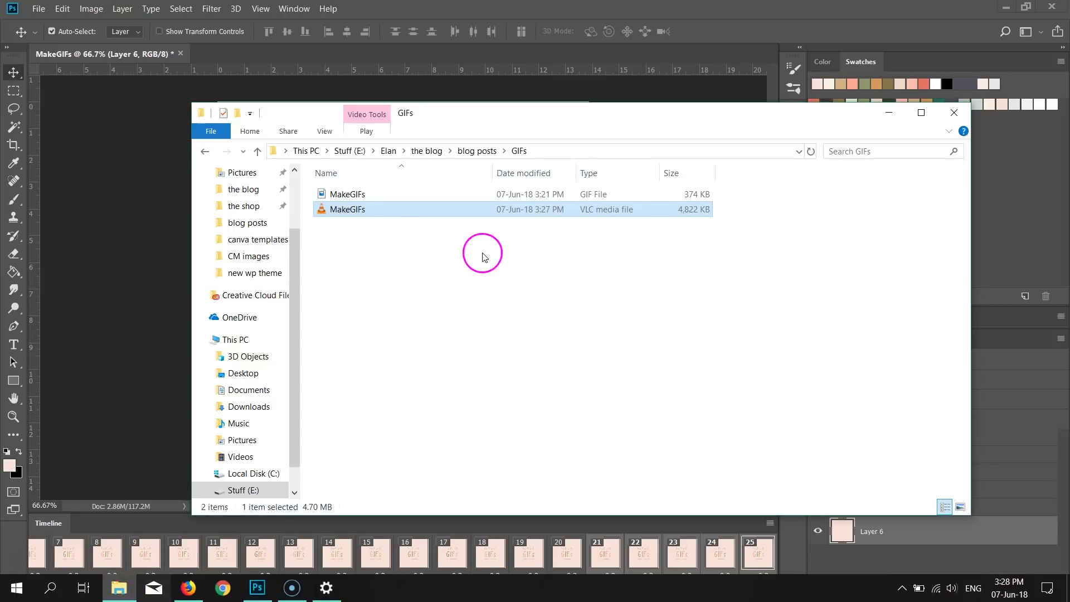
{"action": "double_click", "coordinate": [419, 210]}
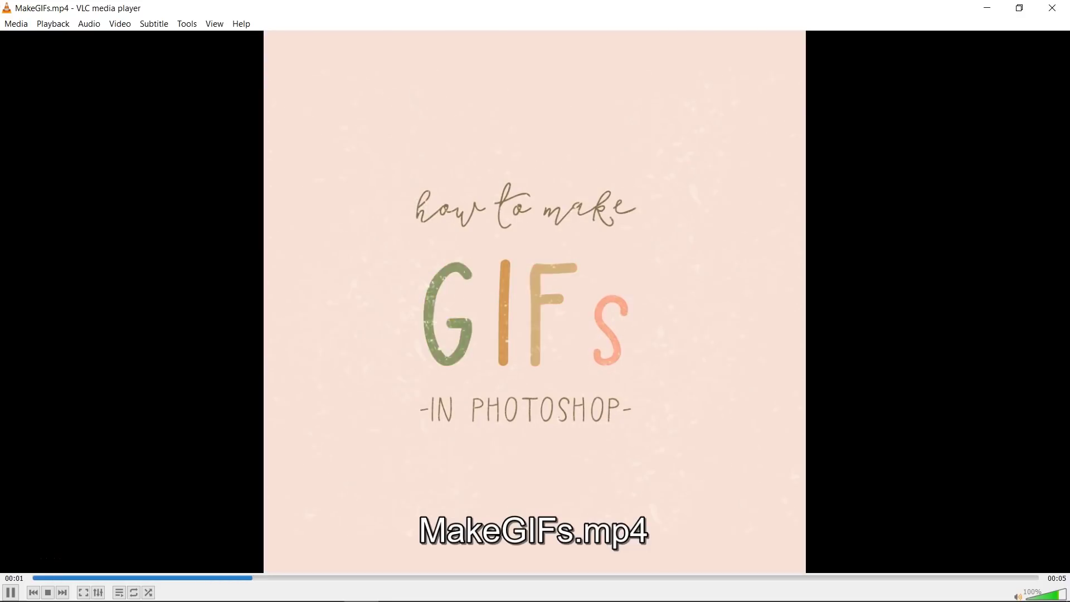